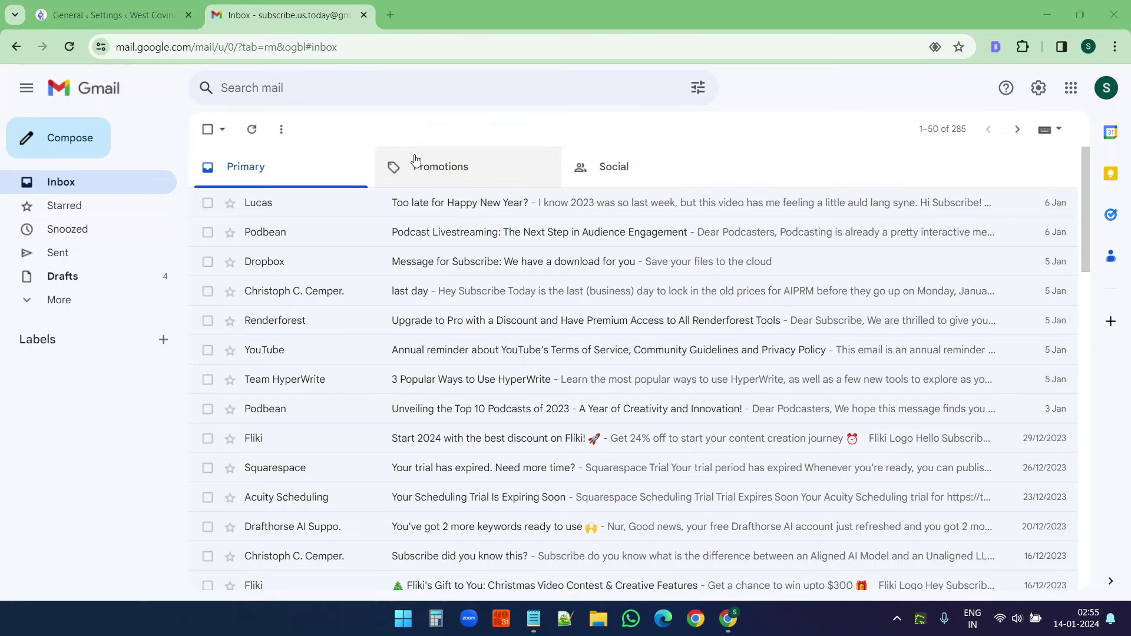
# Glance at the WP Mail SMTP settings tab, then open Gmail's Google apps launcher.
pyautogui.hotkey('ctrl', 'Tab')
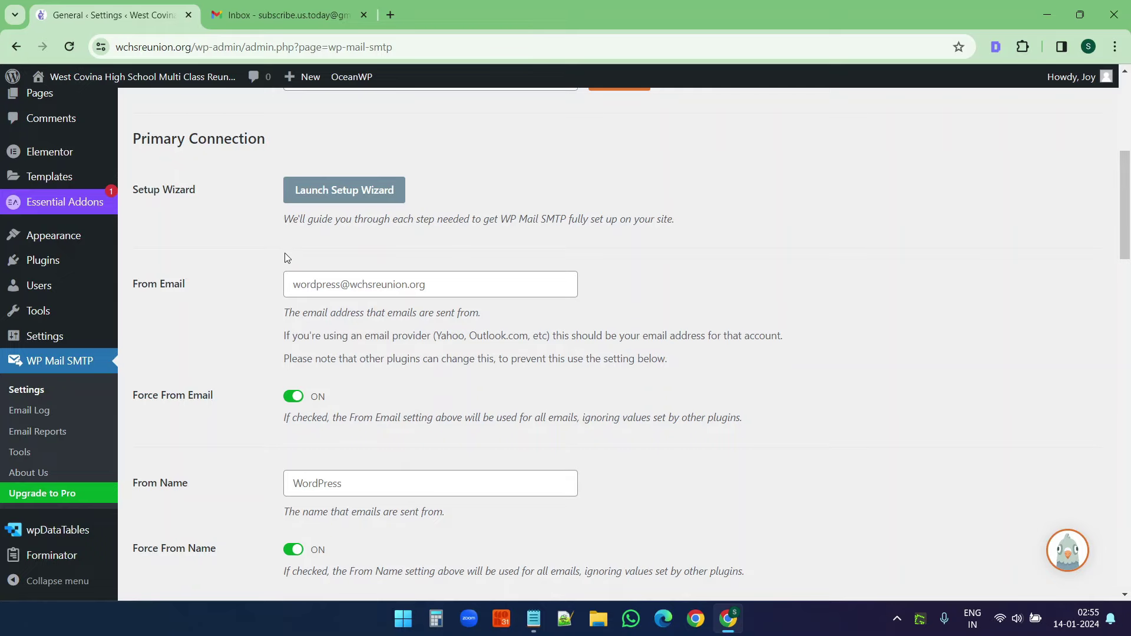
pyautogui.hotkey('ctrl', 'Tab')
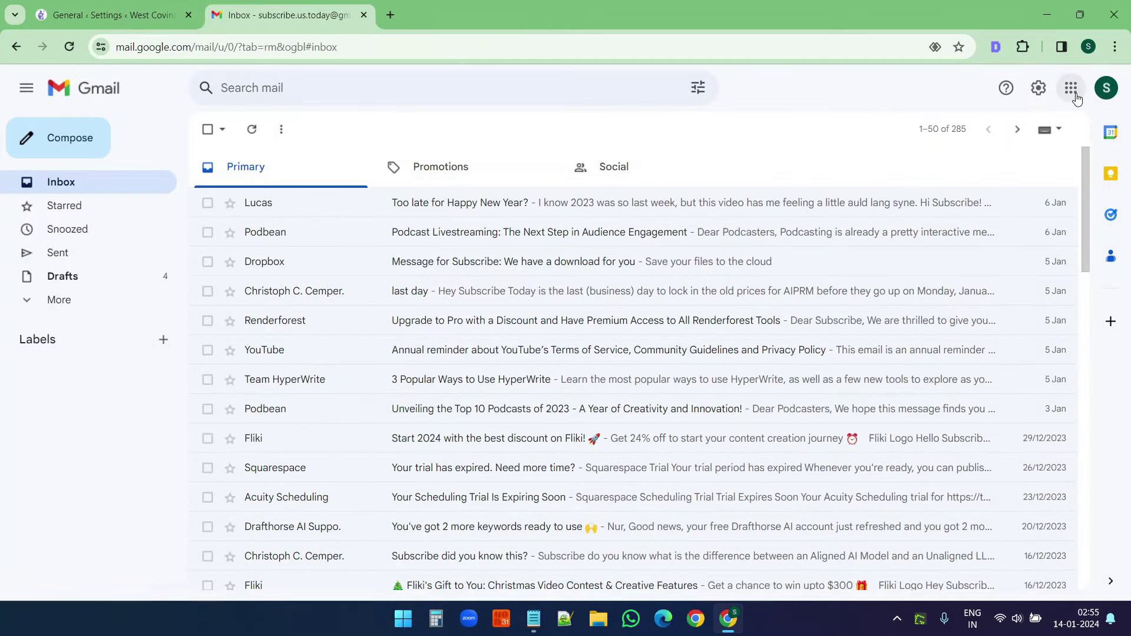
pyautogui.click(1070, 89)
# Go to Google Account Security and open the 2-Step Verification page.
pyautogui.click(920, 172)
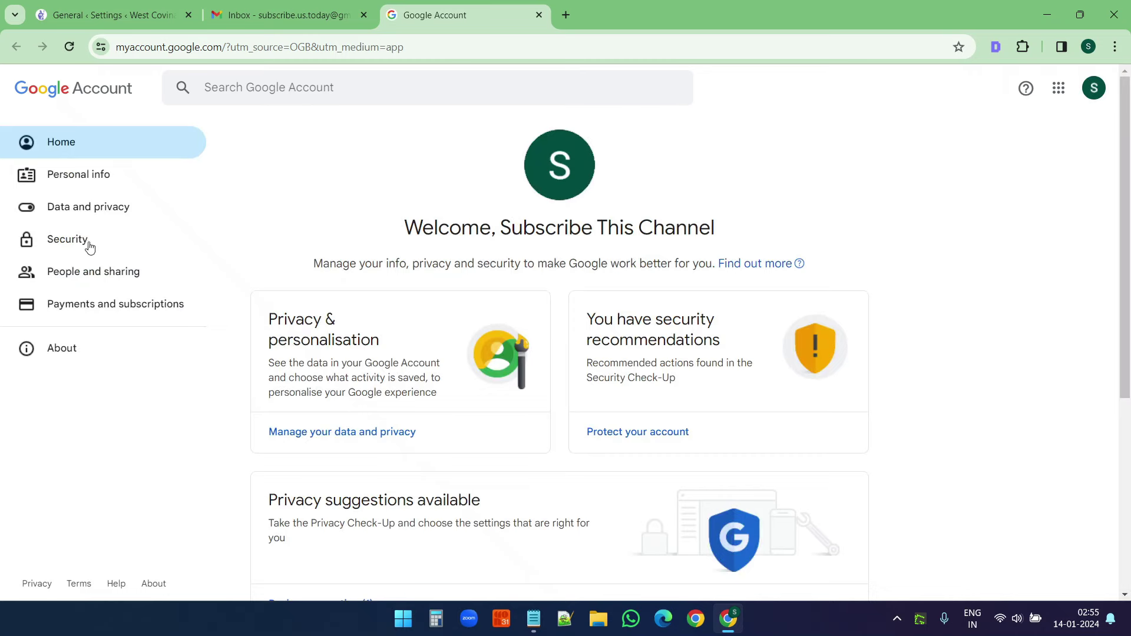
pyautogui.click(78, 240)
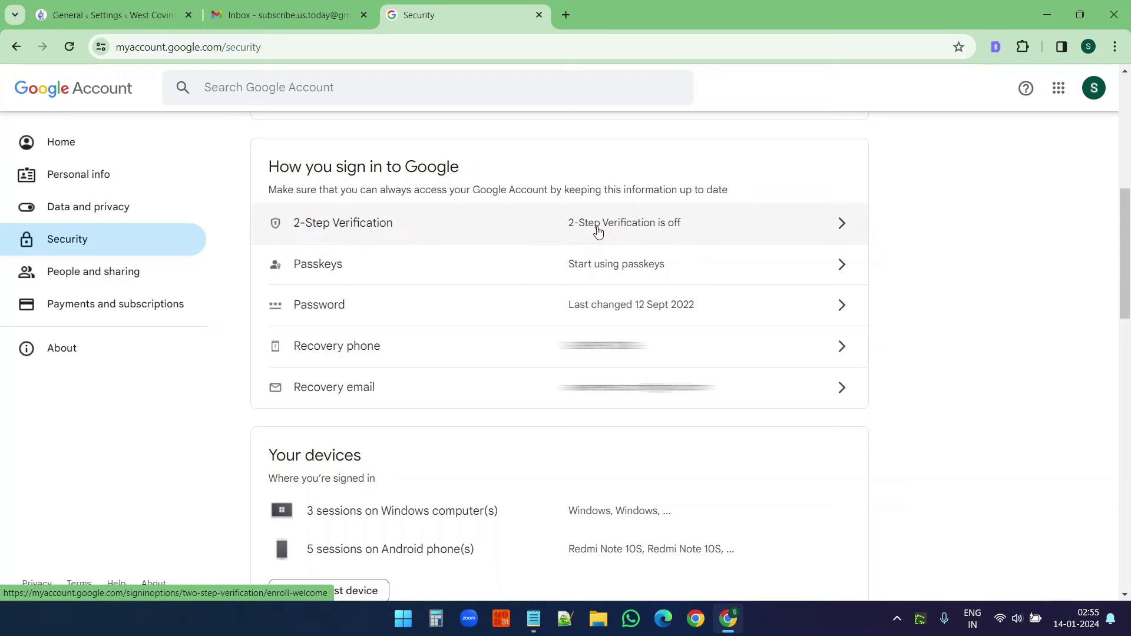
pyautogui.click(649, 231)
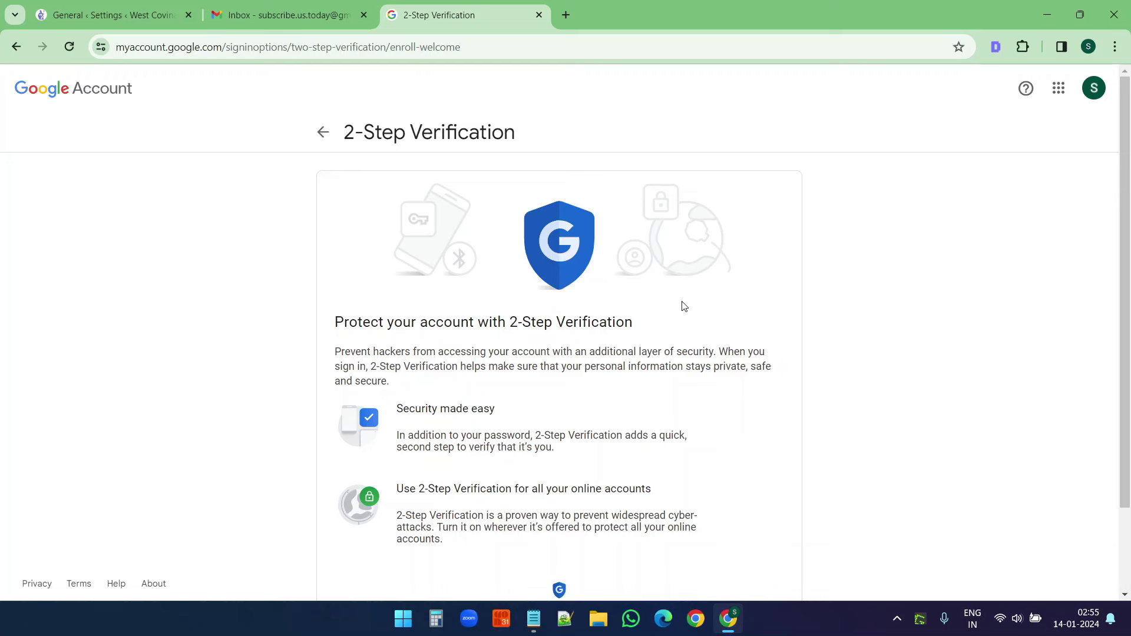
pyautogui.scroll(-2, 685, 307)
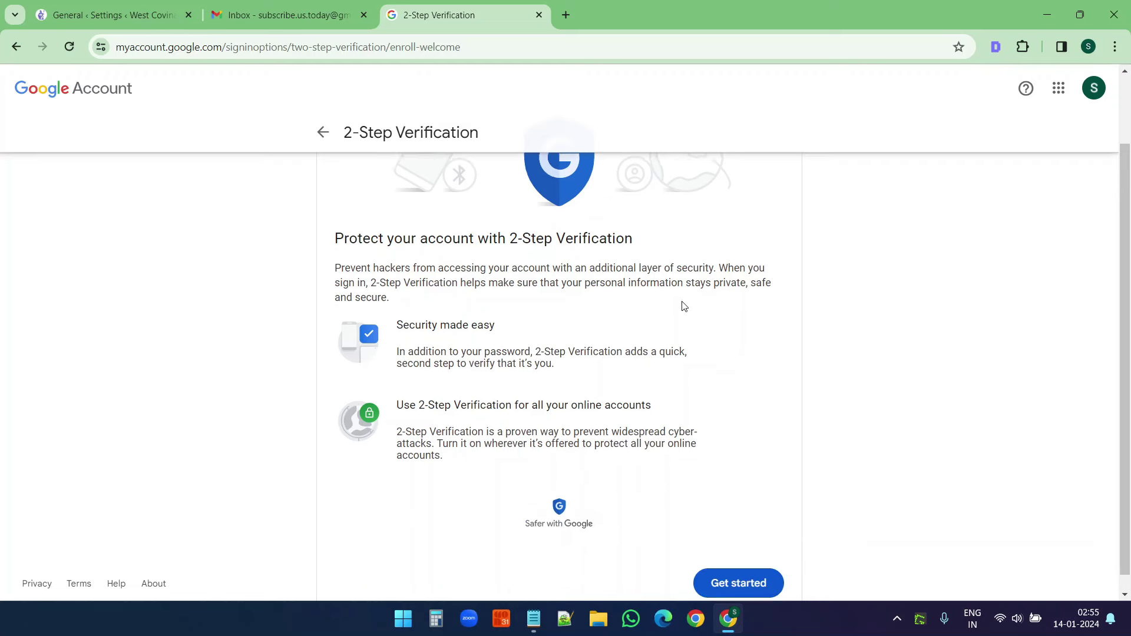
# Start 2-Step Verification setup and paste the account password to confirm identity.
pyautogui.click(731, 571)
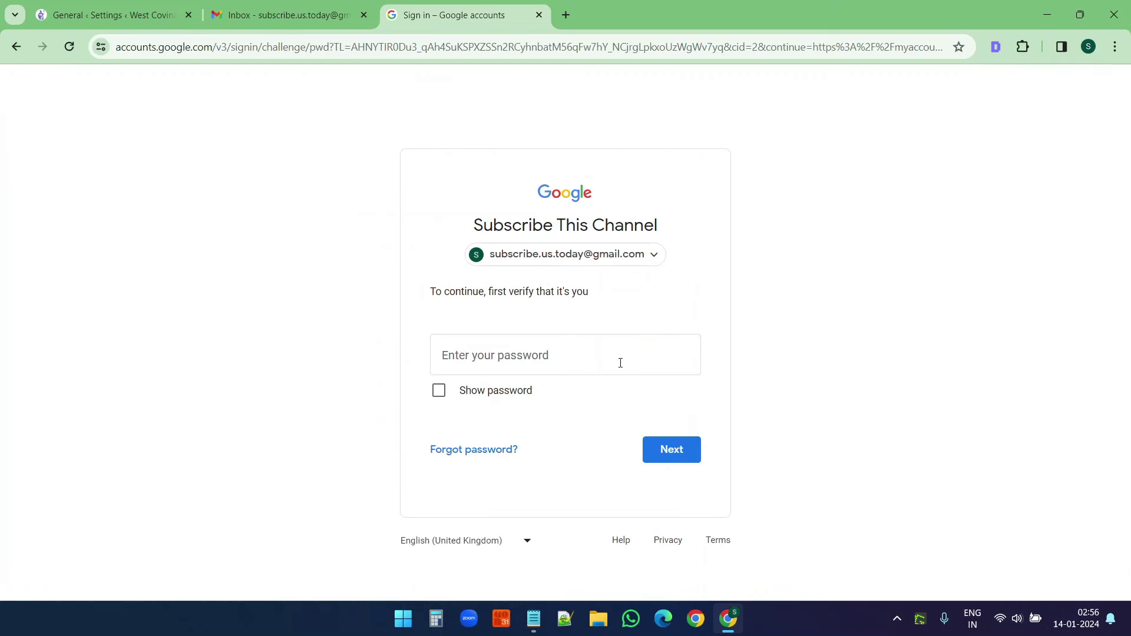
pyautogui.click(610, 365)
pyautogui.hotkey('ctrl', 'v')
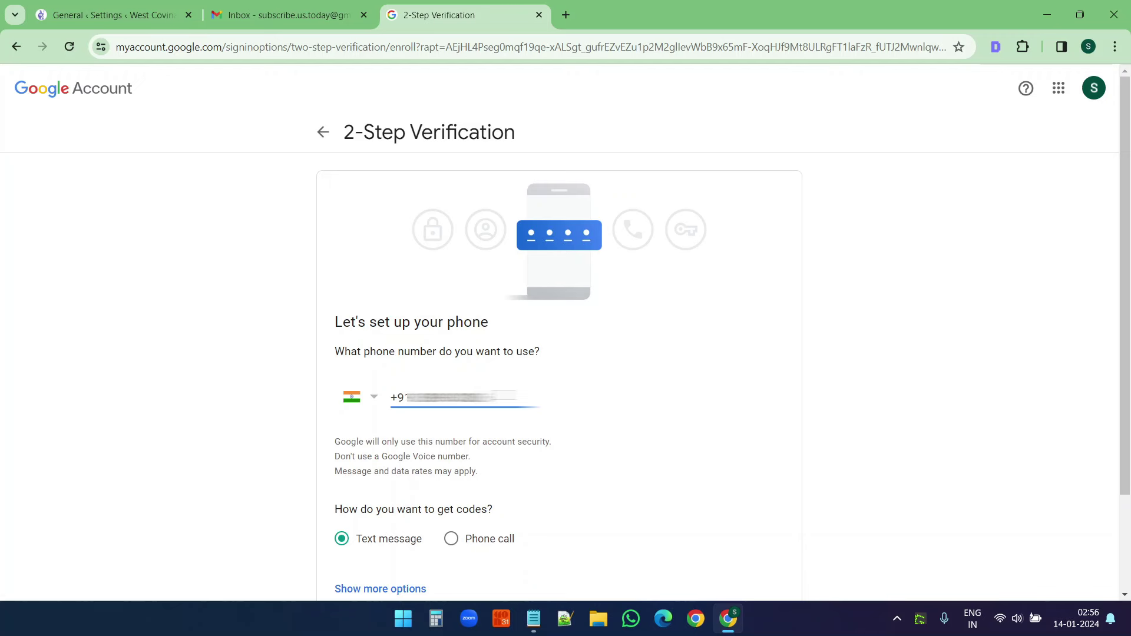
# Submit the phone number and enter the texted verification code.
pyautogui.scroll(-2, 648, 396)
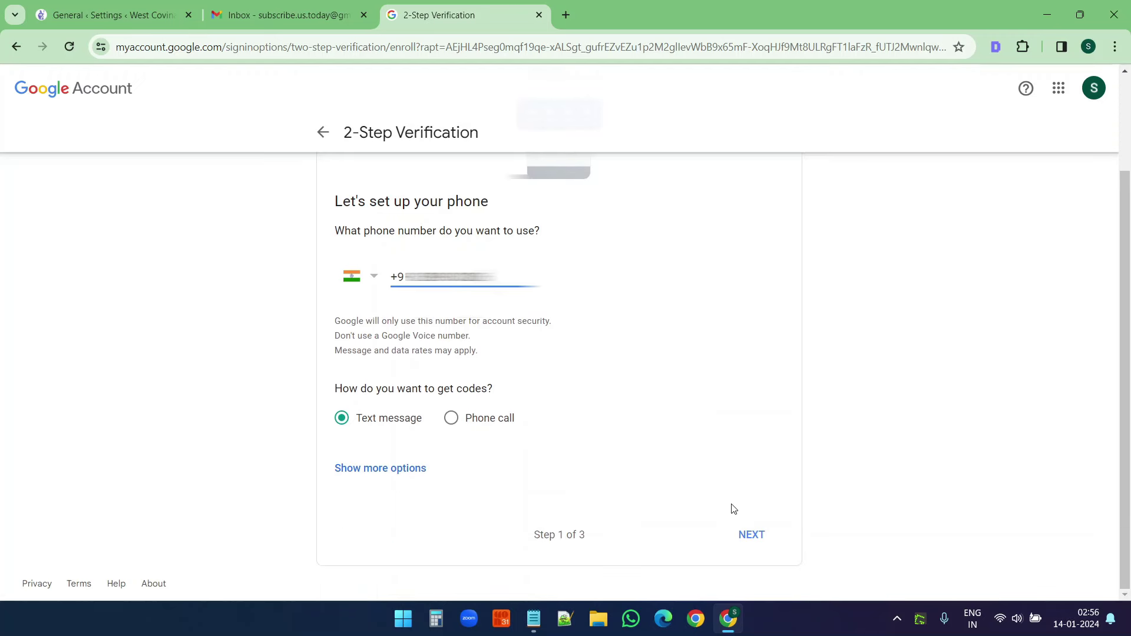
pyautogui.click(747, 541)
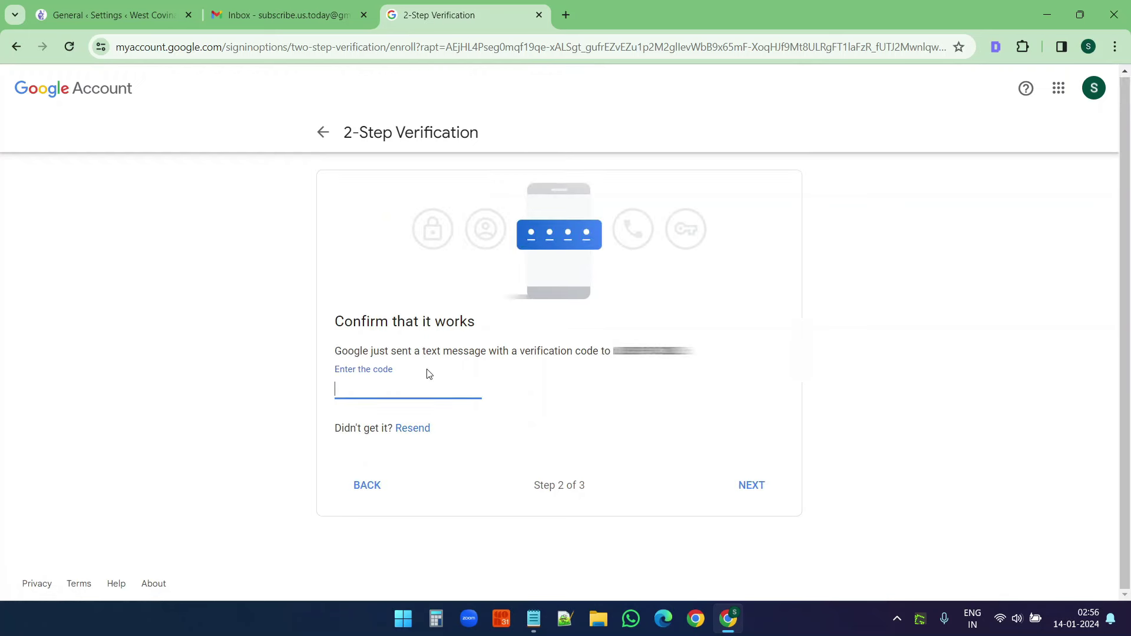
pyautogui.click(749, 487)
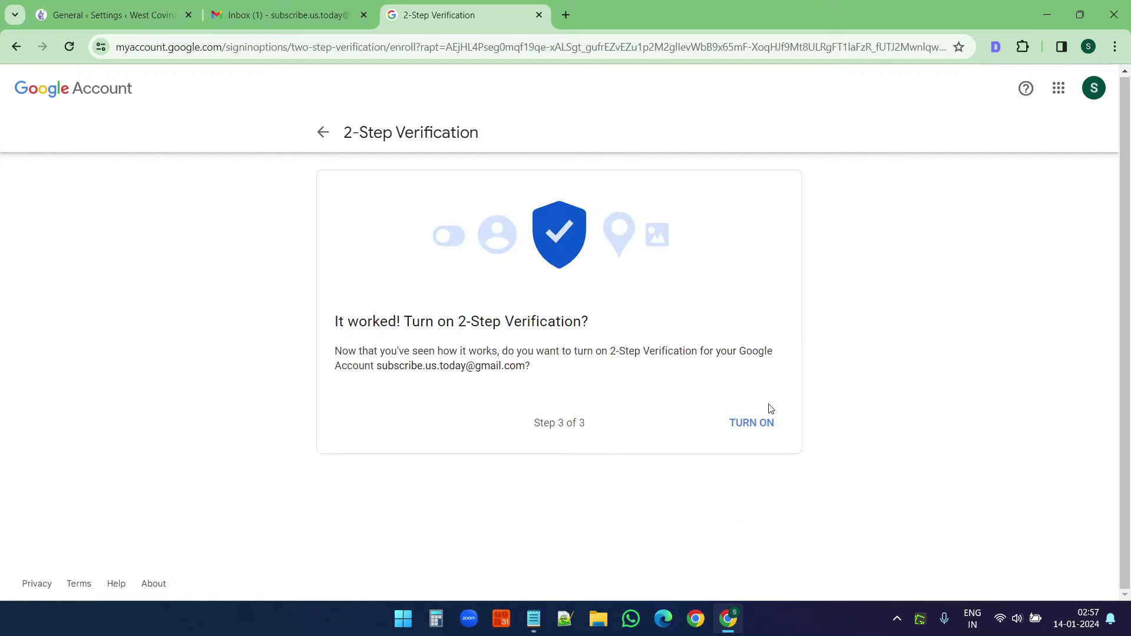
# Turn on 2-Step Verification and reopen its settings page to find App passwords.
pyautogui.click(752, 422)
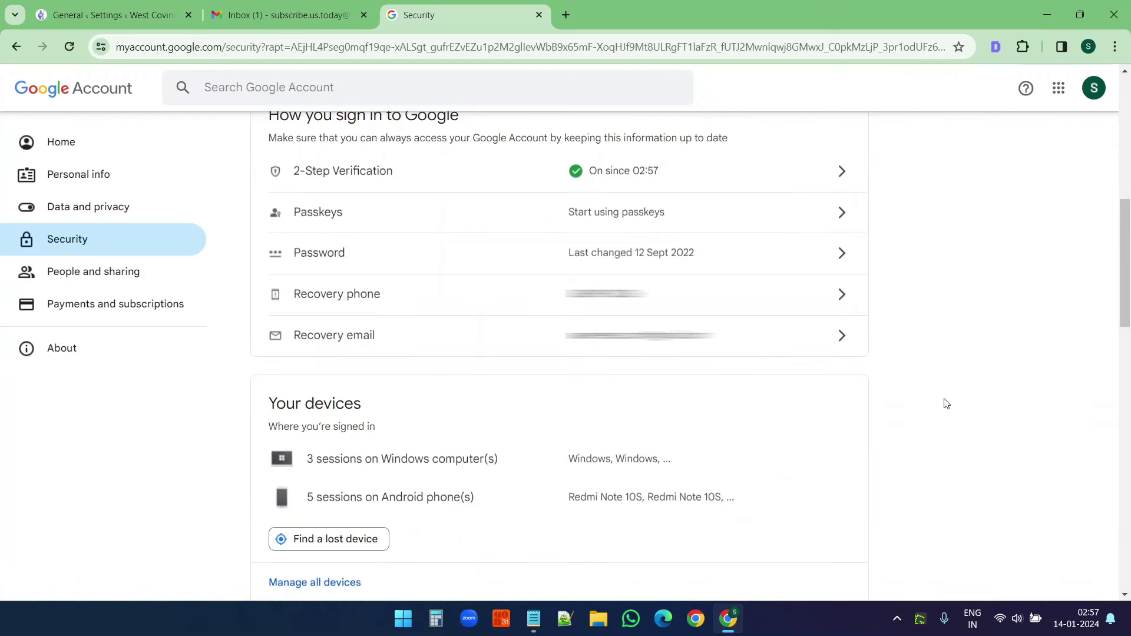
pyautogui.click(672, 177)
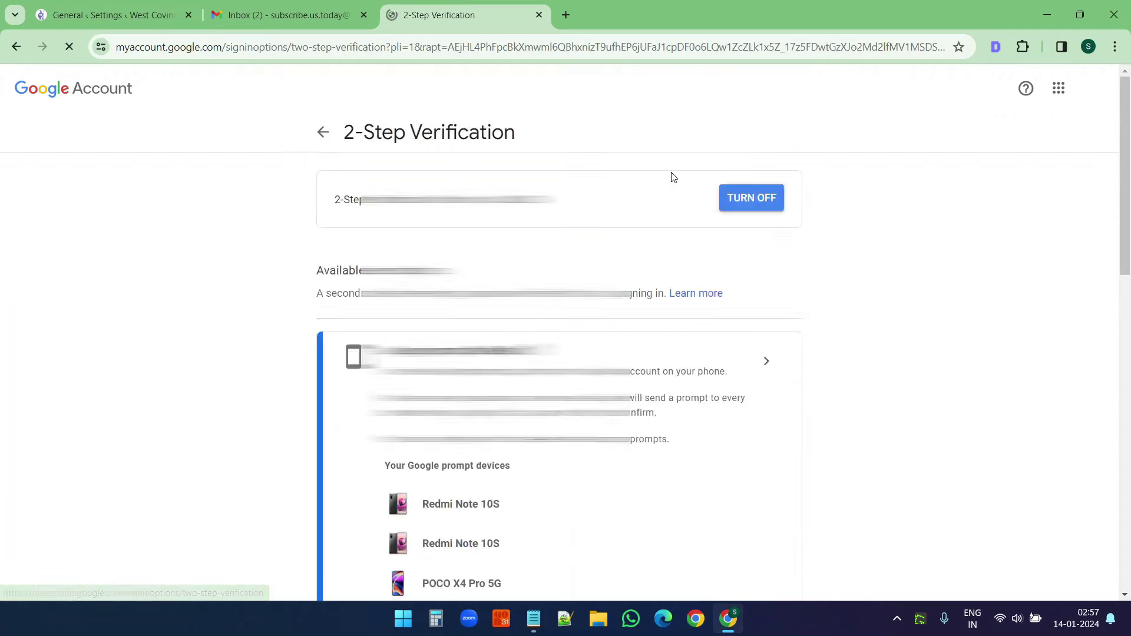
pyautogui.scroll(-10, 802, 373)
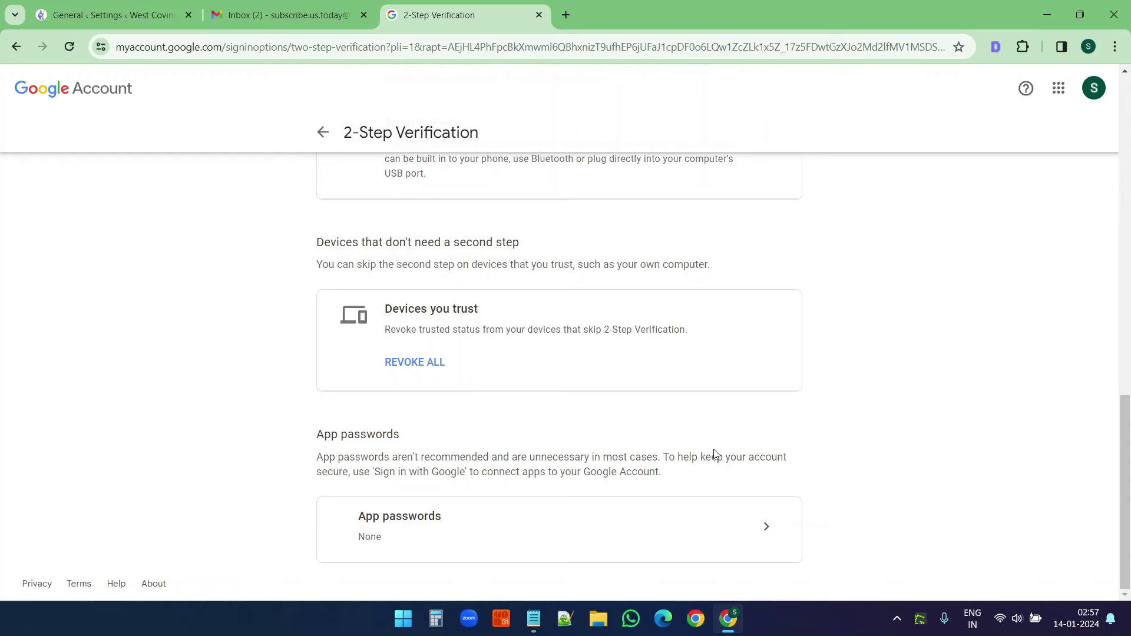
# Create an app password named 'WordPress SMTP'.
pyautogui.click(764, 528)
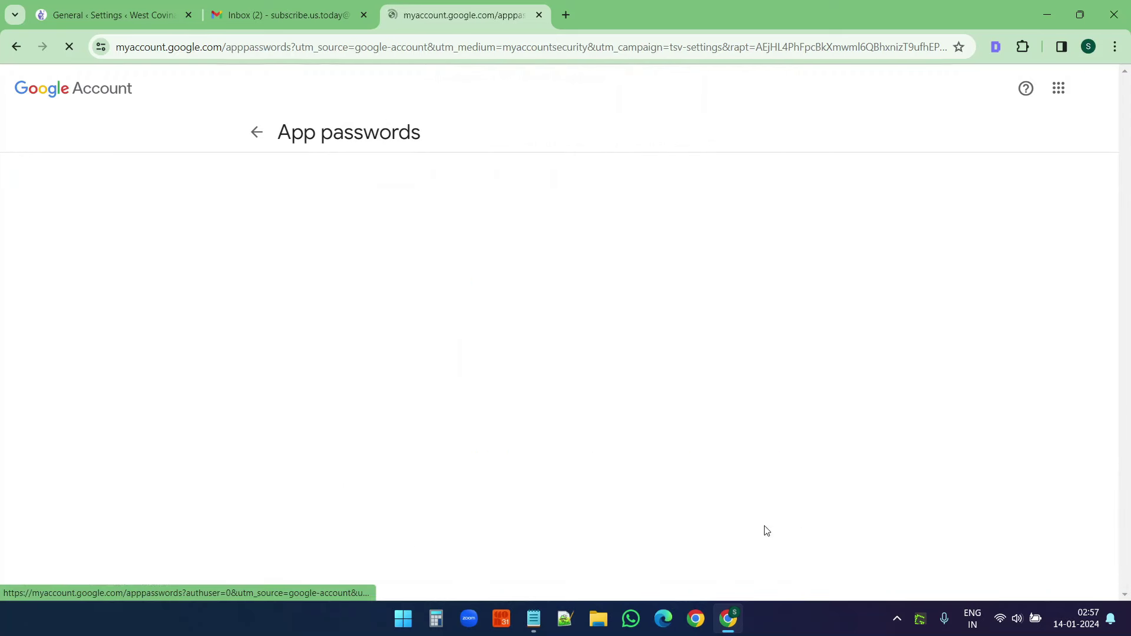
pyautogui.write('W')
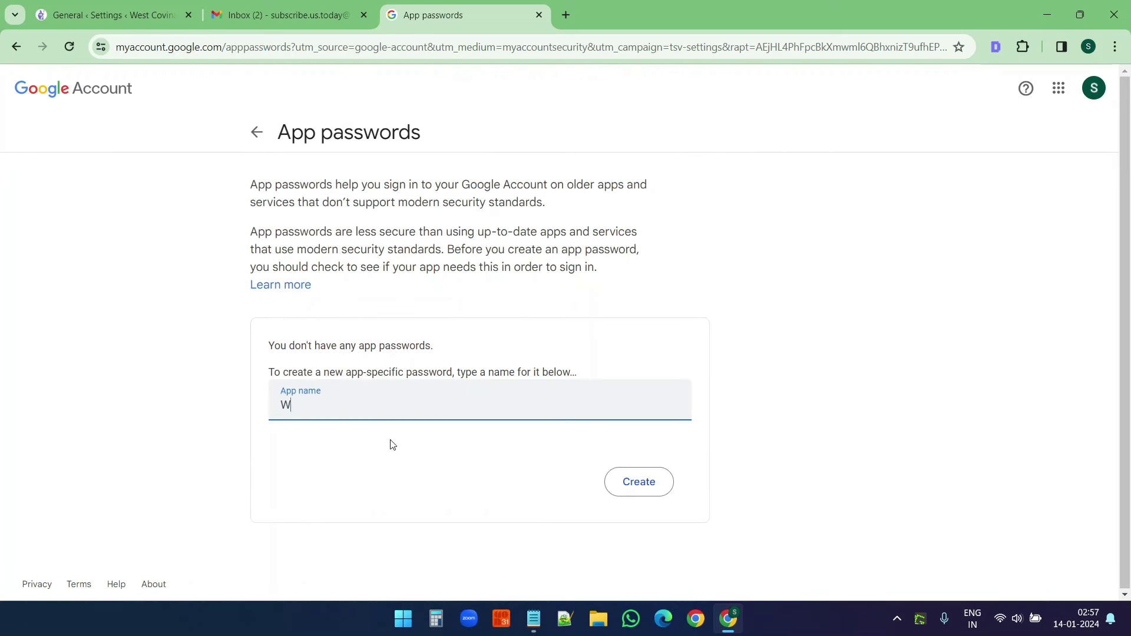
pyautogui.write('ordPress SMTP')
pyautogui.click(648, 482)
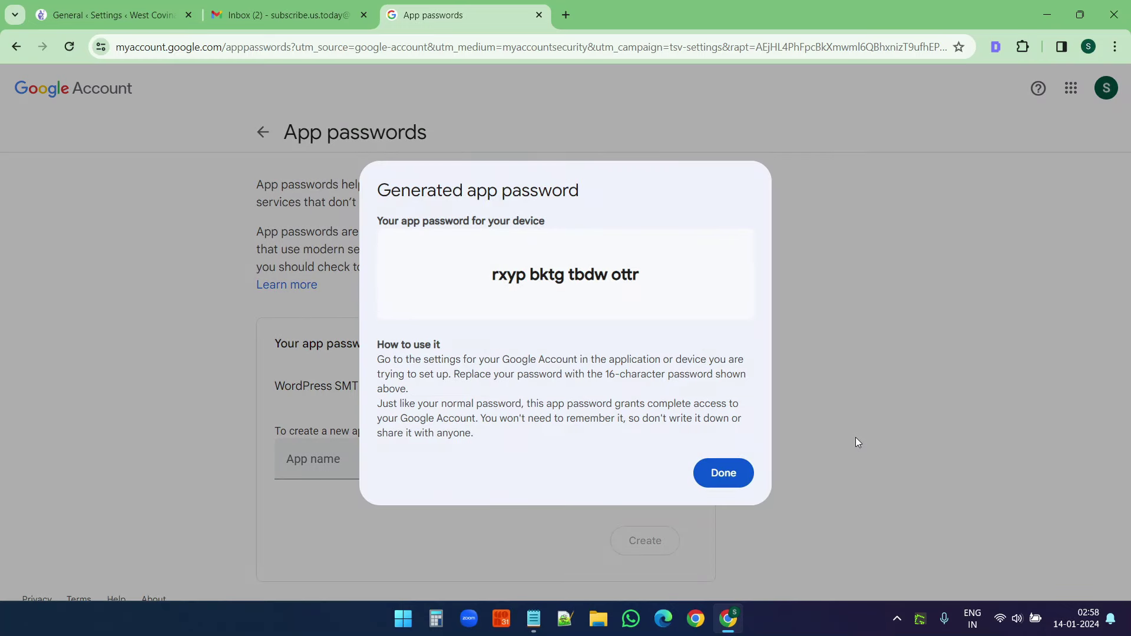
# Copy the generated app password into Notepad and close the password dialog.
pyautogui.moveTo(658, 272); pyautogui.dragTo(491, 275)
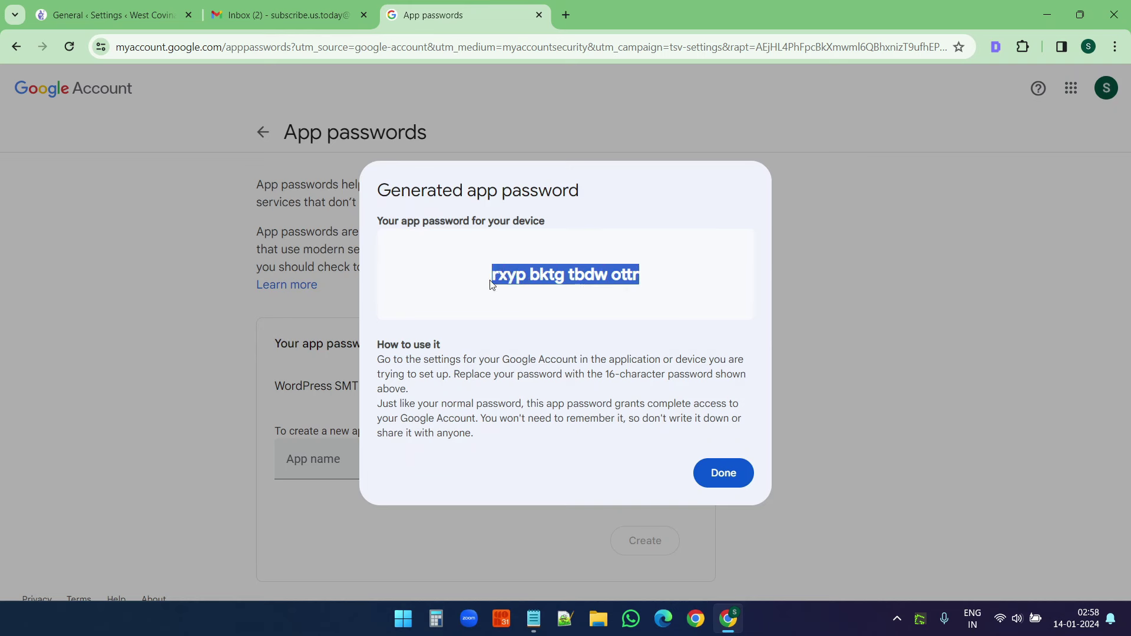
pyautogui.hotkey('ctrl', 'c')
pyautogui.hotkey('alt', 'Tab')
pyautogui.hotkey('ctrl', 'v')
pyautogui.hotkey('alt', 'Tab')
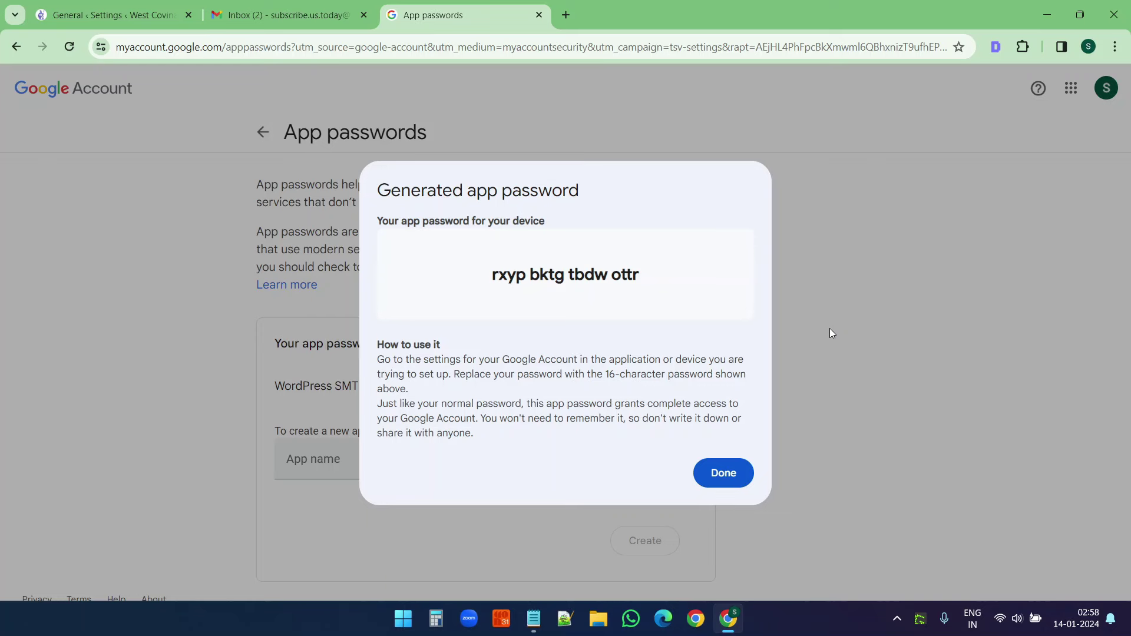
pyautogui.click(723, 473)
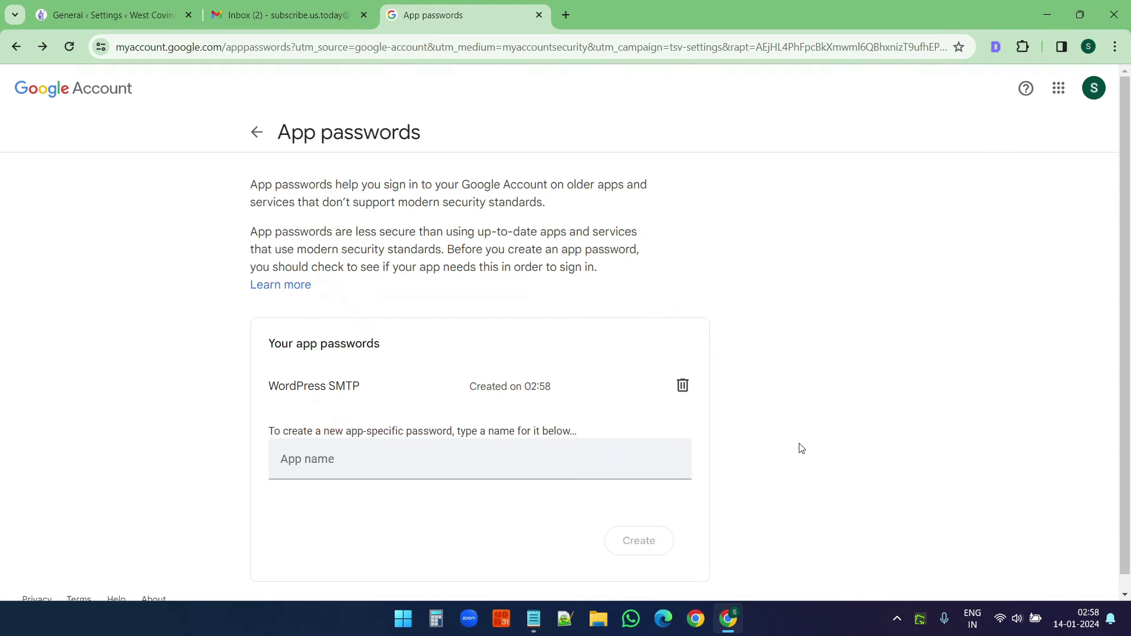
# Replace the From Email with the Gmail account's address copied from its account menu.
pyautogui.click(112, 15)
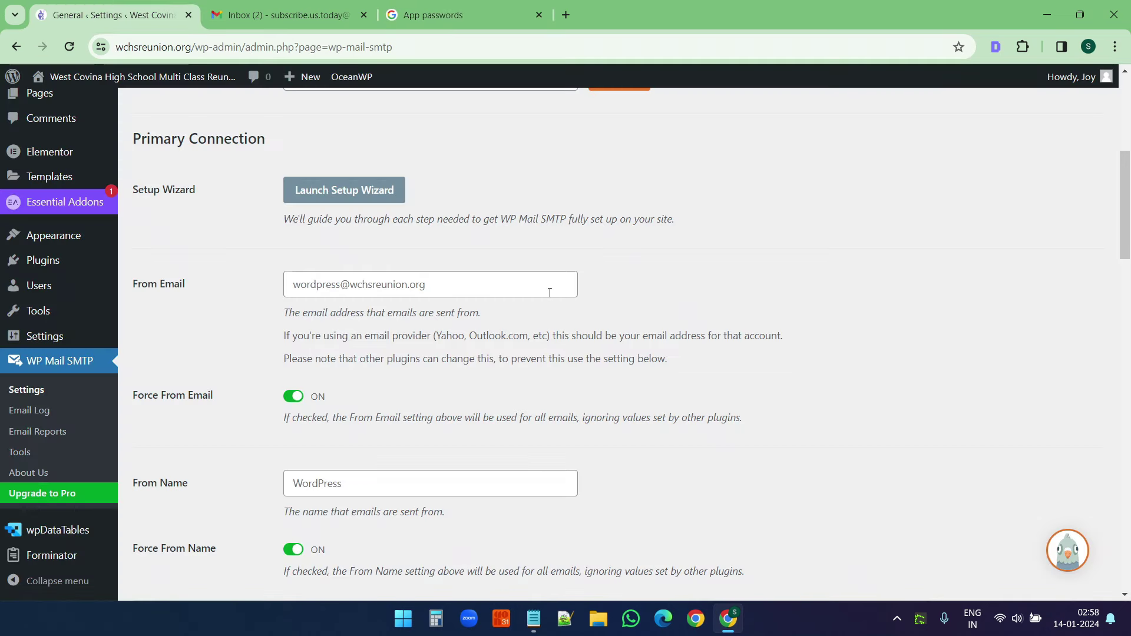
pyautogui.click(378, 276)
pyautogui.click(282, 15)
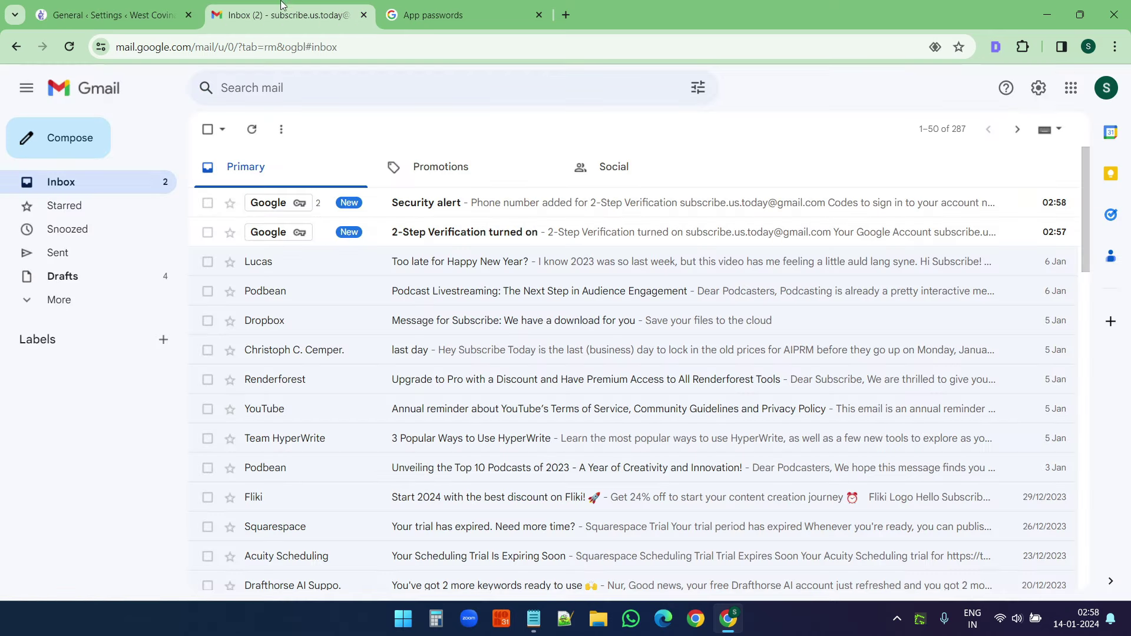
pyautogui.click(1106, 88)
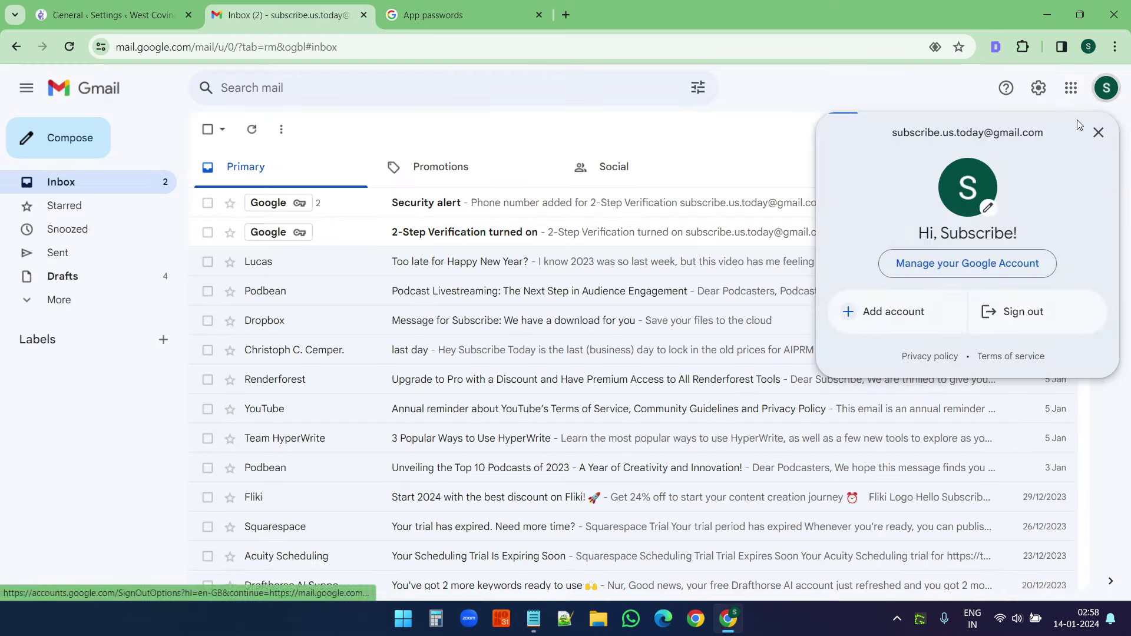
pyautogui.tripleClick(894, 134)
pyautogui.click(112, 15)
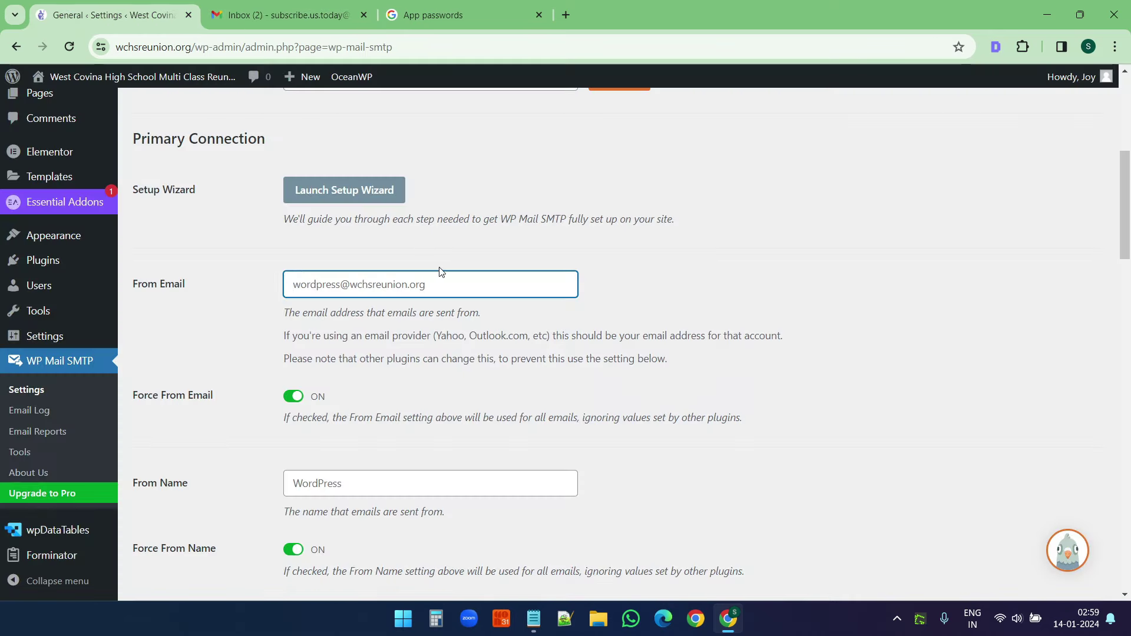
pyautogui.hotkey('ctrl', 'a')
pyautogui.hotkey('ctrl', 'v')
# Change the From Name to 'Gmail App Password Test'.
pyautogui.scroll(-3, 447, 283)
pyautogui.tripleClick(457, 339)
pyautogui.write('Gmail App Password Test')
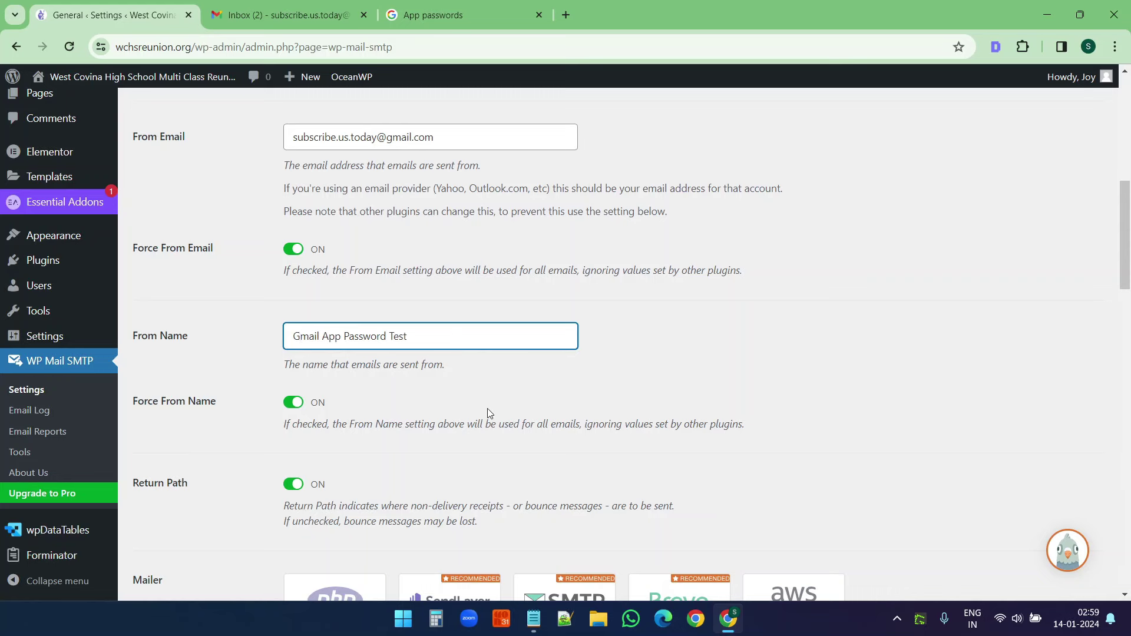
# Enter smtp.gmail.com as the SMTP Host, leaving TLS encryption on port 587.
pyautogui.scroll(-7, 487, 408)
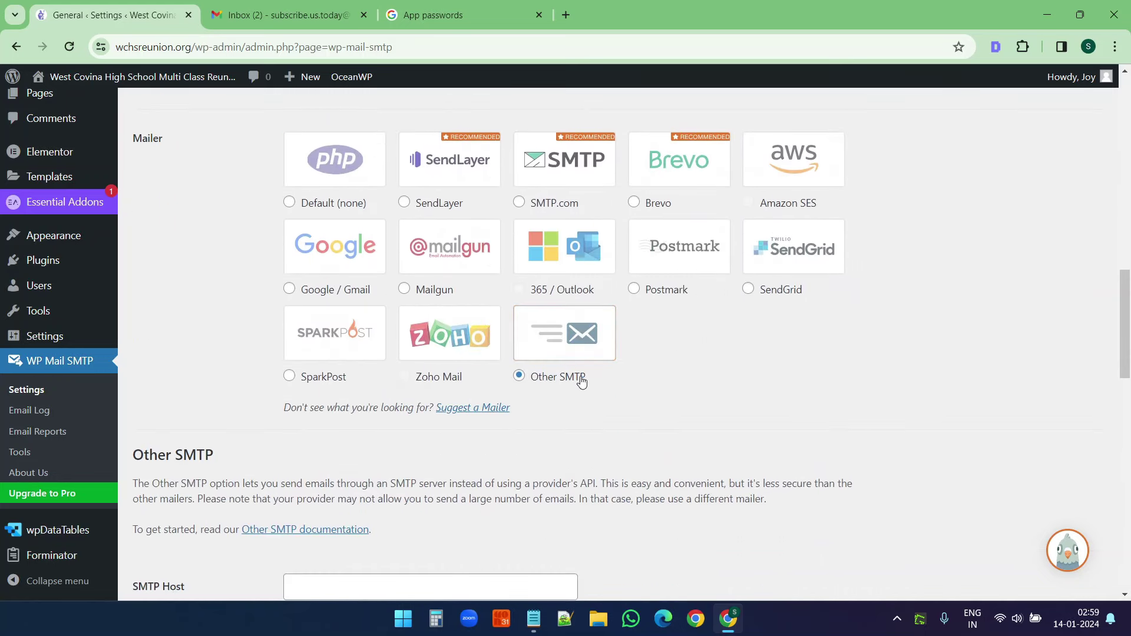
pyautogui.scroll(-4, 658, 381)
pyautogui.click(428, 369)
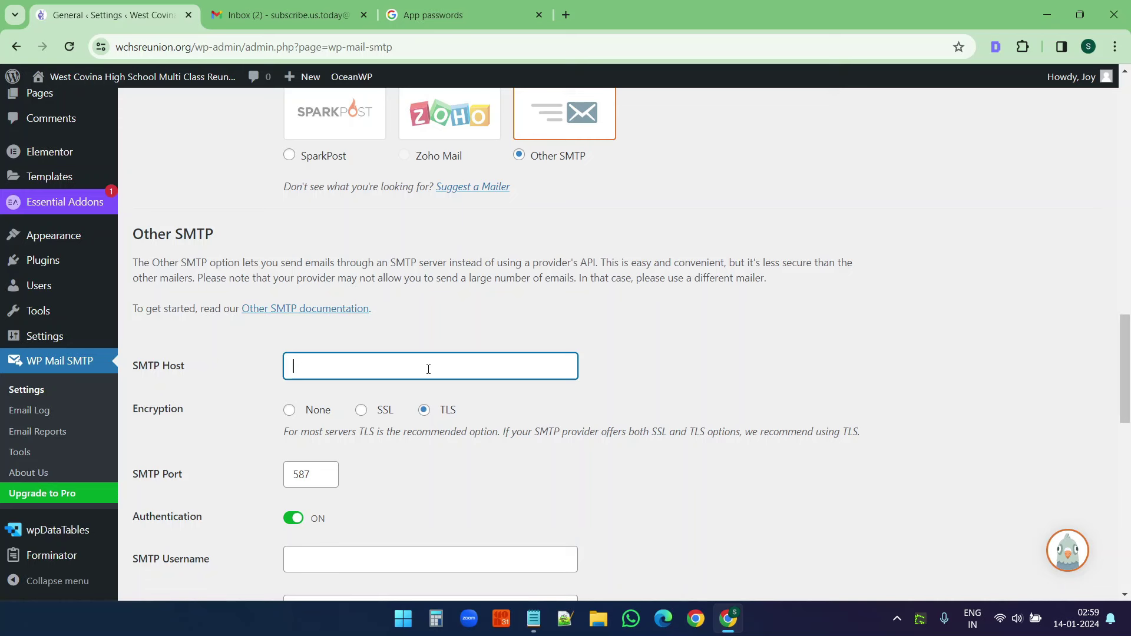
pyautogui.write('smtp.gmail.com')
pyautogui.scroll(-2, 503, 468)
# Copy the Gmail address from the account panel and paste it as the SMTP Username.
pyautogui.click(379, 409)
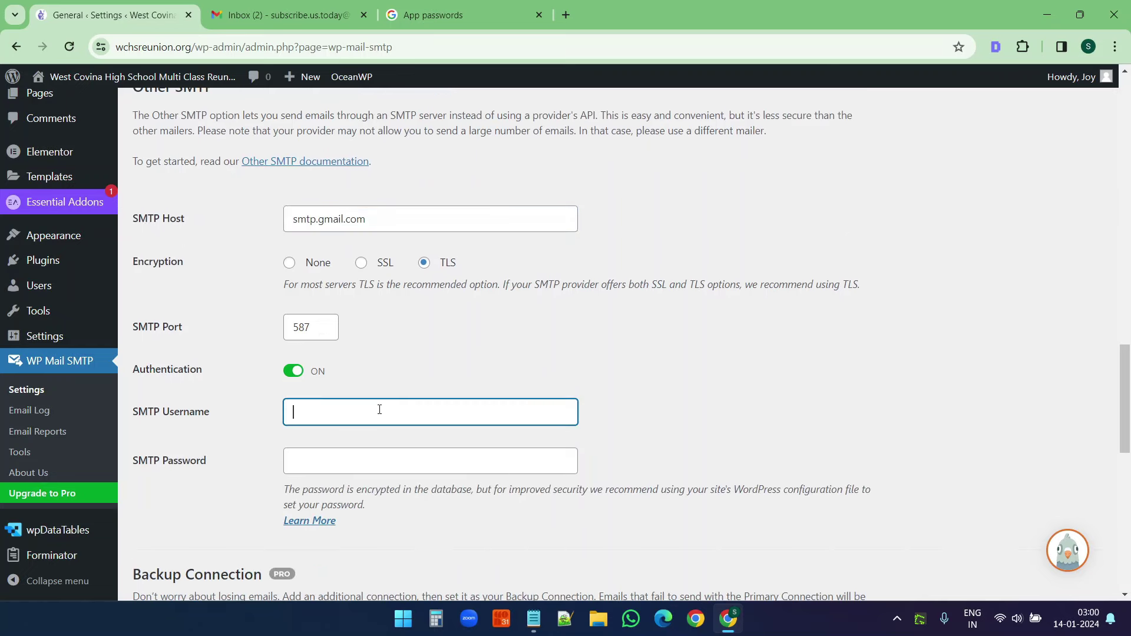
pyautogui.click(283, 15)
pyautogui.click(1106, 88)
pyautogui.tripleClick(904, 133)
pyautogui.rightClick(907, 145)
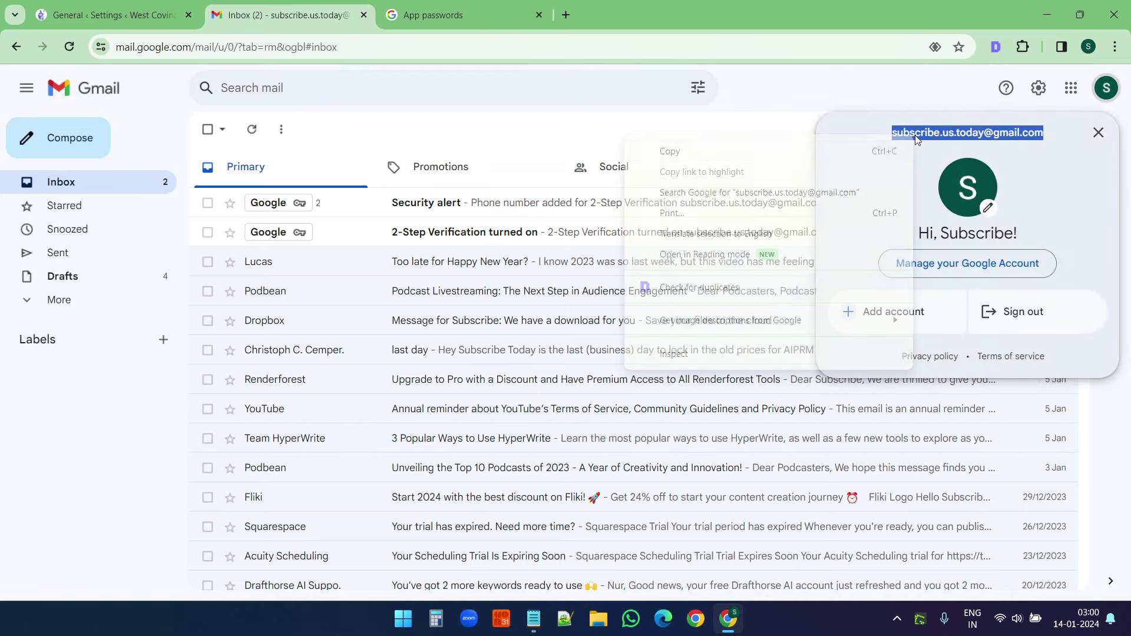
pyautogui.click(678, 149)
pyautogui.click(112, 14)
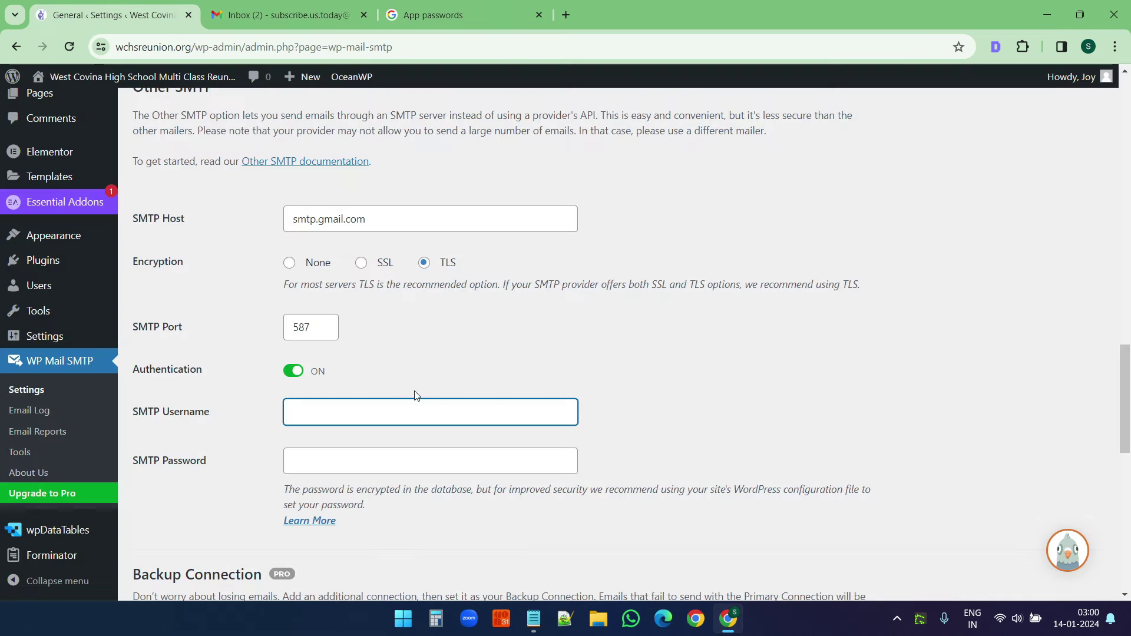
pyautogui.hotkey('ctrl', 'v')
pyautogui.scroll(-2, 385, 321)
pyautogui.click(386, 321)
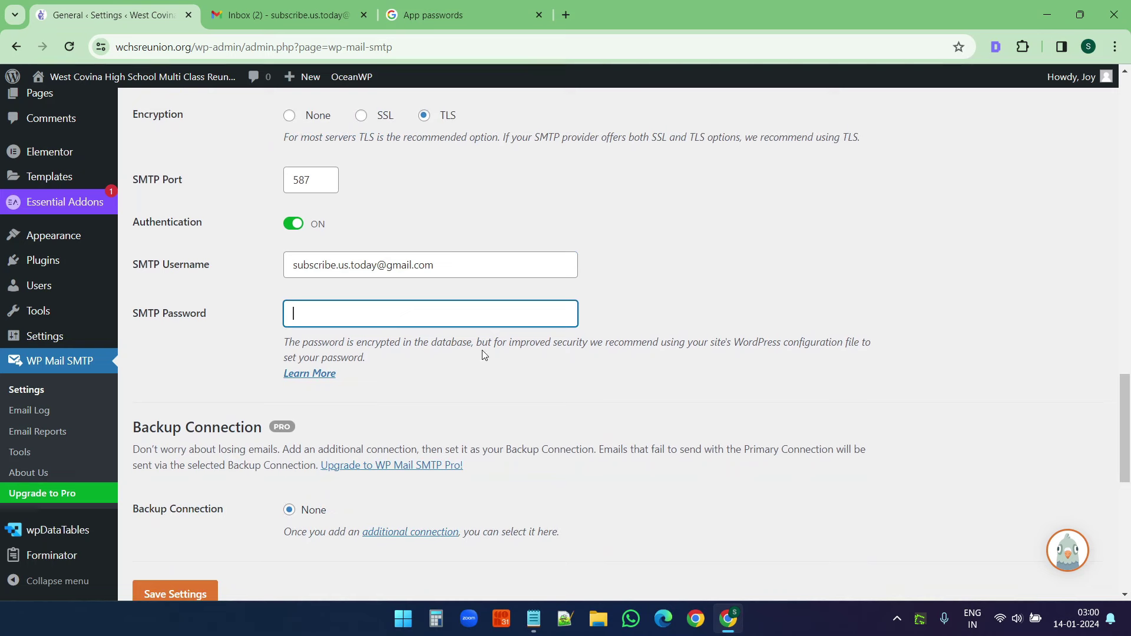
# Delete the three spaces in the Notepad app password and select the joined string.
pyautogui.click(533, 618)
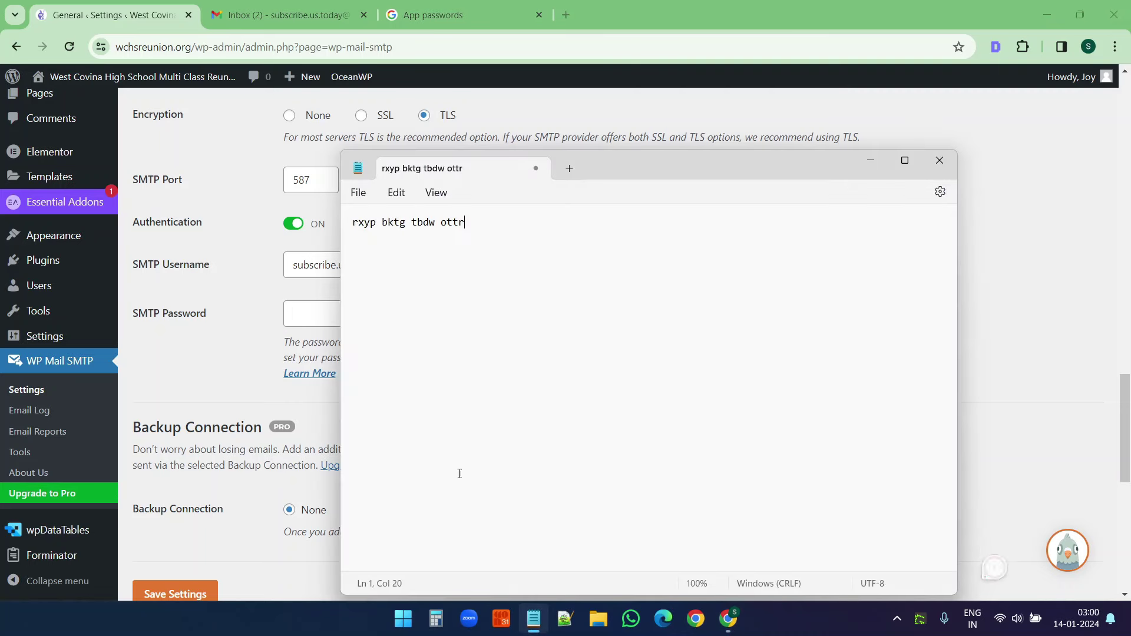
pyautogui.click(447, 277)
pyautogui.click(381, 223)
pyautogui.press('BackSpace')
pyautogui.click(406, 223)
pyautogui.press('BackSpace')
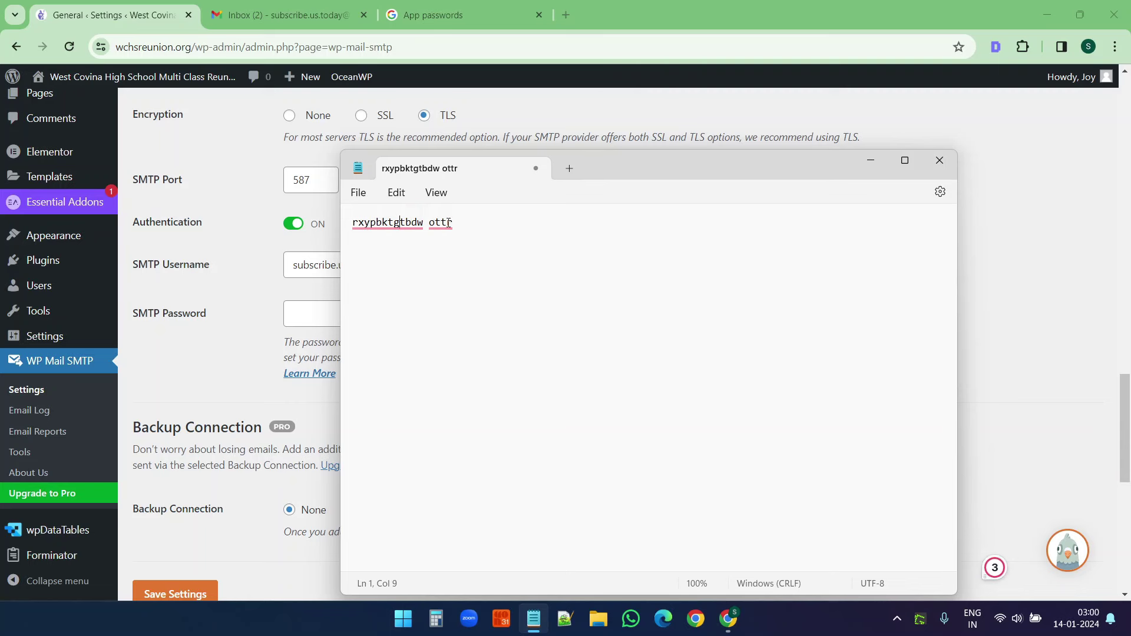
pyautogui.click(430, 222)
pyautogui.press('BackSpace')
pyautogui.click(501, 222)
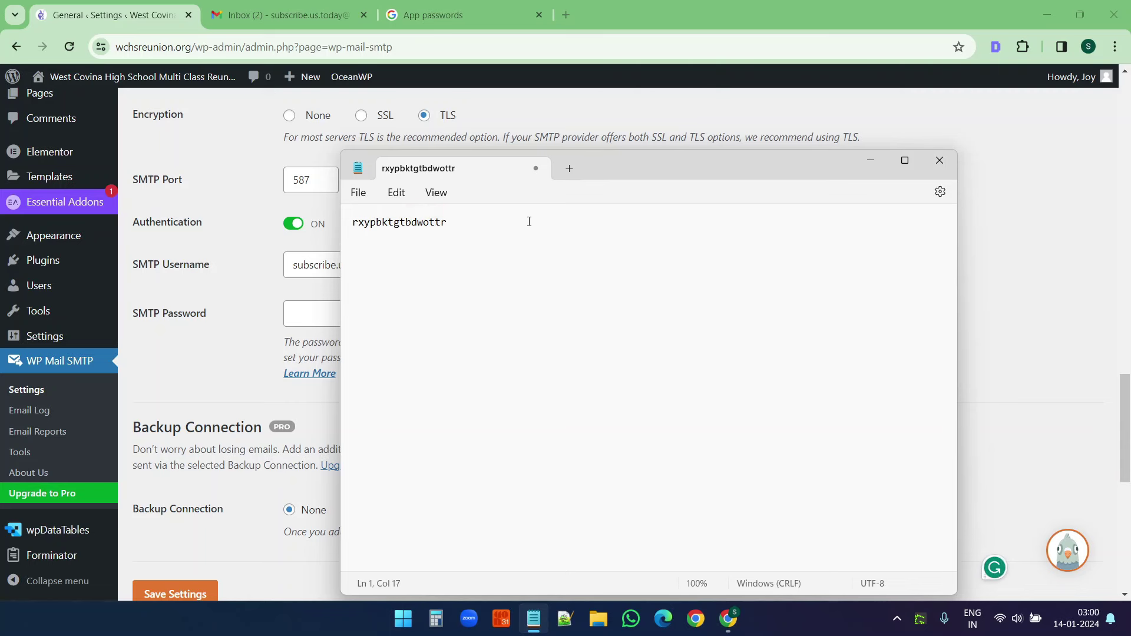
pyautogui.moveTo(503, 223); pyautogui.dragTo(351, 223)
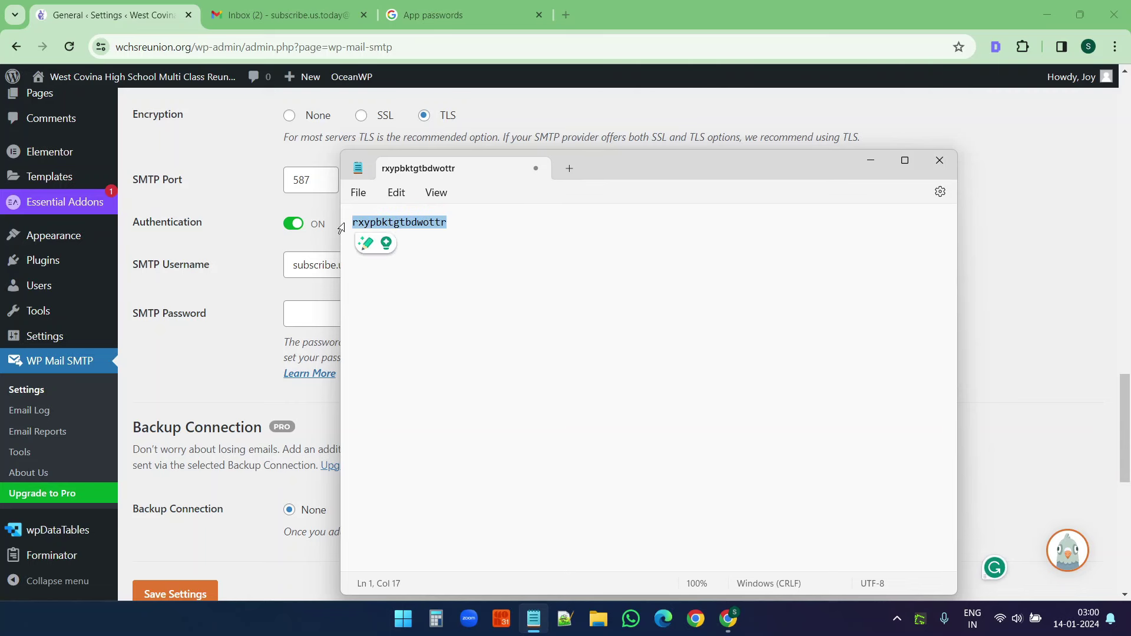
# Paste the app password into SMTP Password and save the settings.
pyautogui.click(314, 307)
pyautogui.rightClick(315, 307)
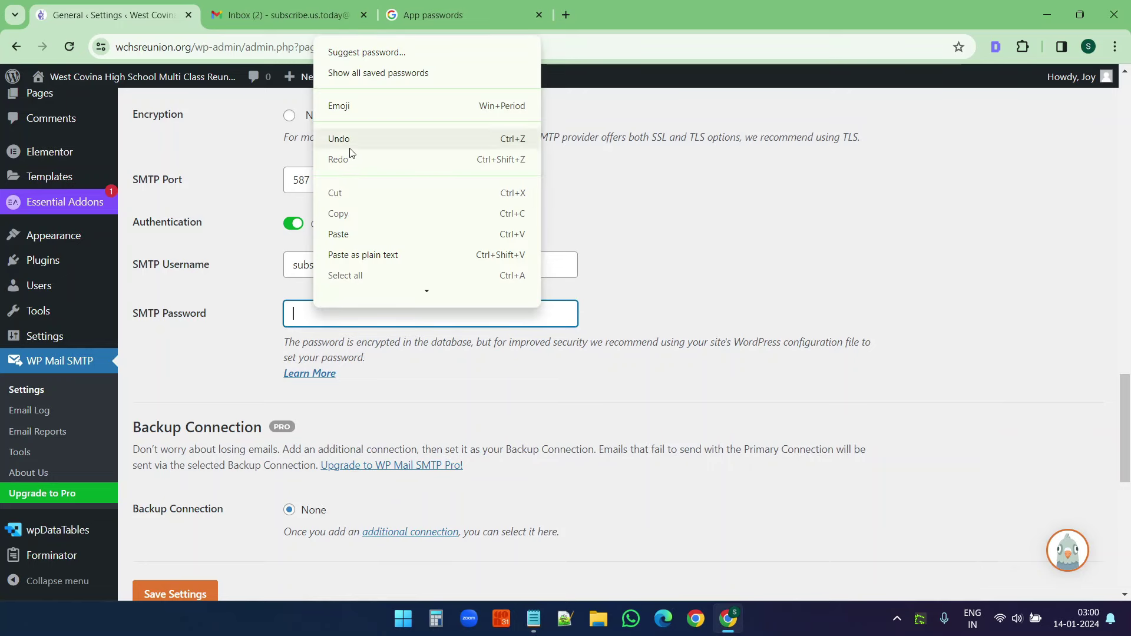
pyautogui.click(354, 232)
pyautogui.scroll(-3, 495, 264)
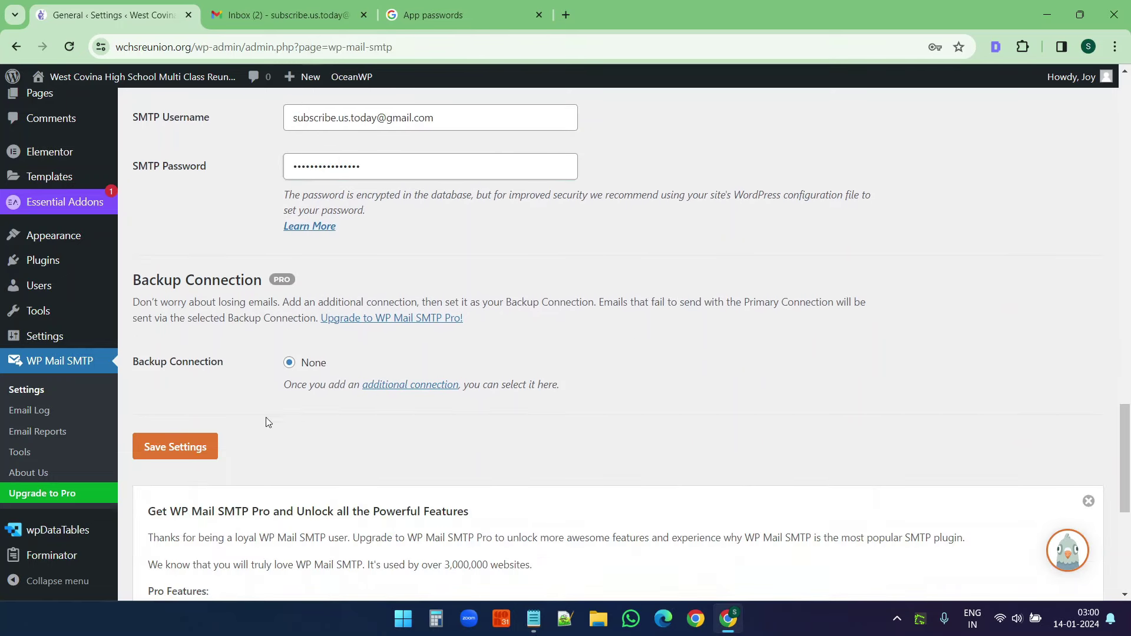
pyautogui.click(188, 447)
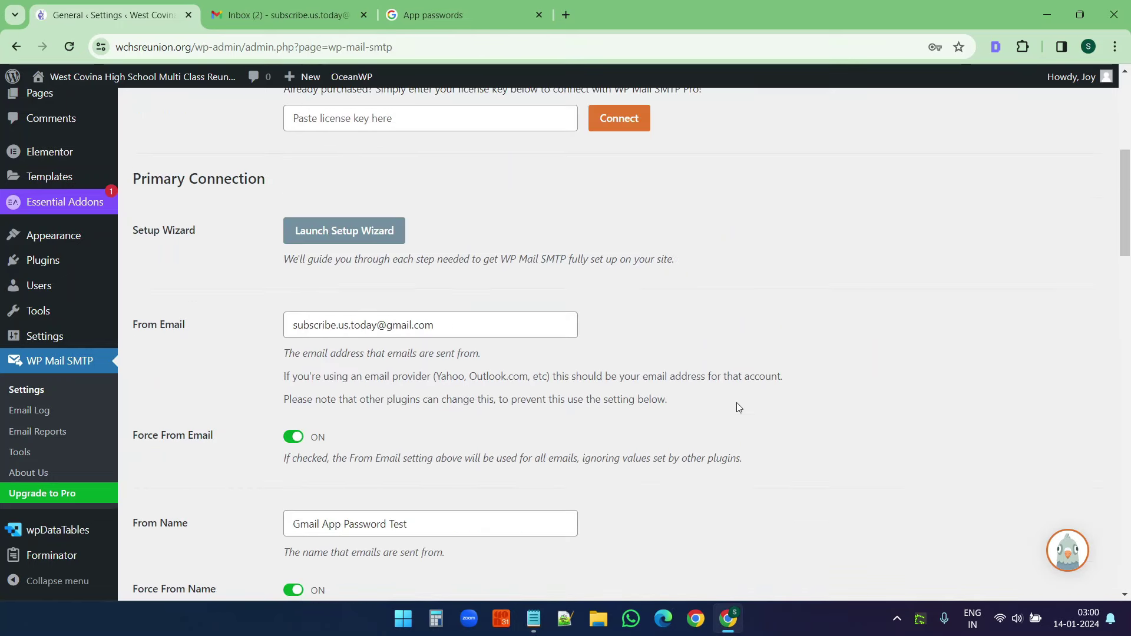
# Send a test email from WP Mail SMTP's Email Test tool and switch to Gmail.
pyautogui.scroll(-7, 739, 407)
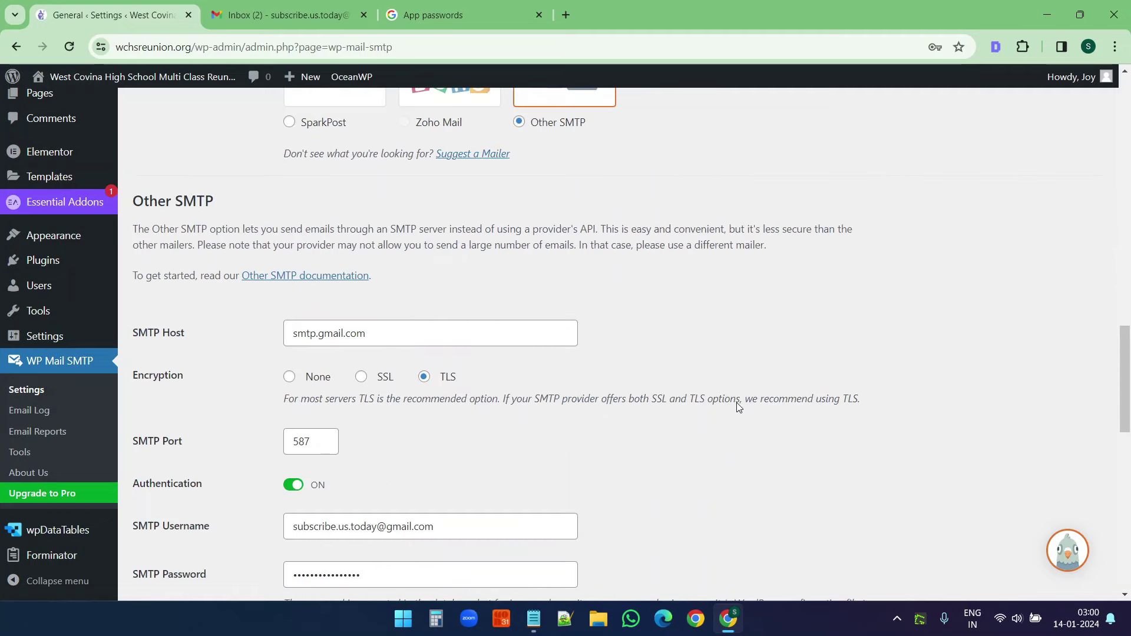
pyautogui.scroll(-3, 738, 406)
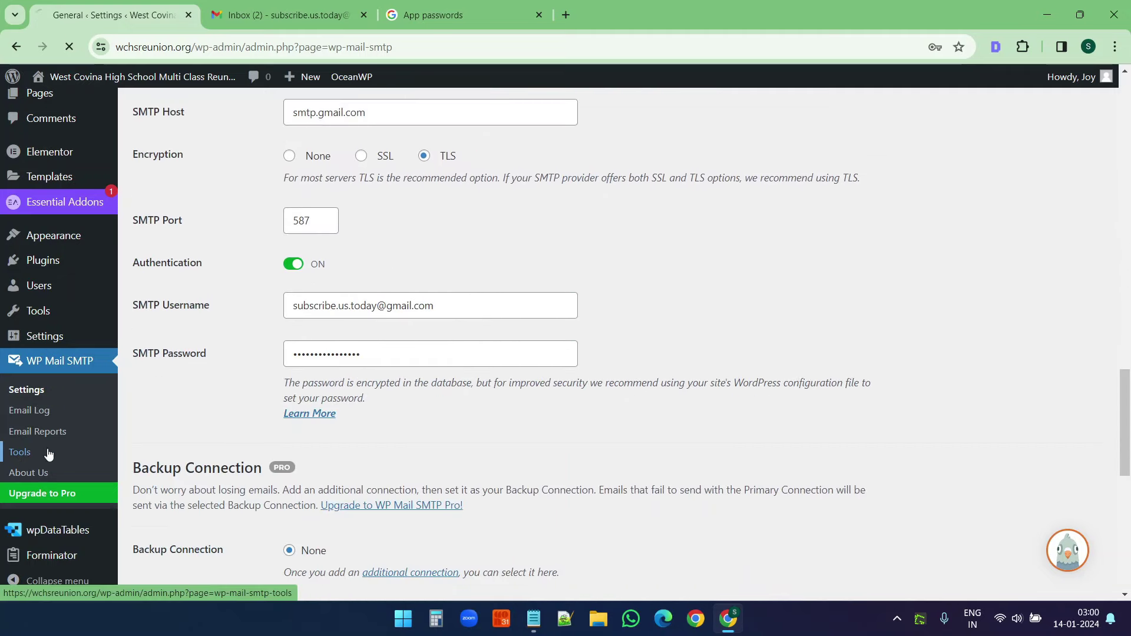
pyautogui.click(19, 451)
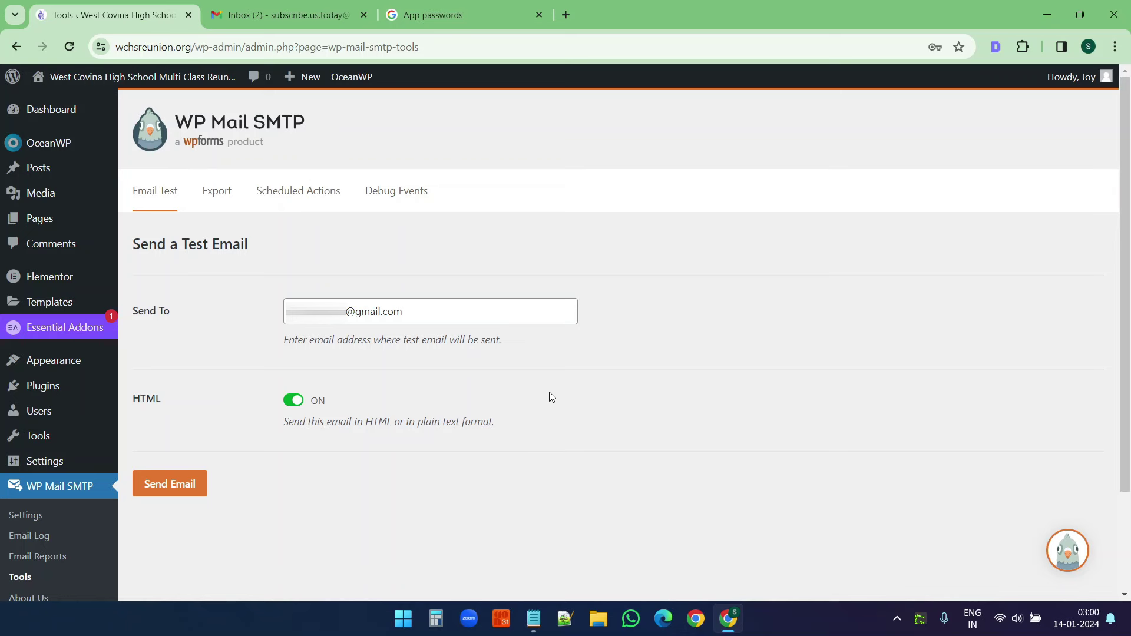
pyautogui.click(182, 493)
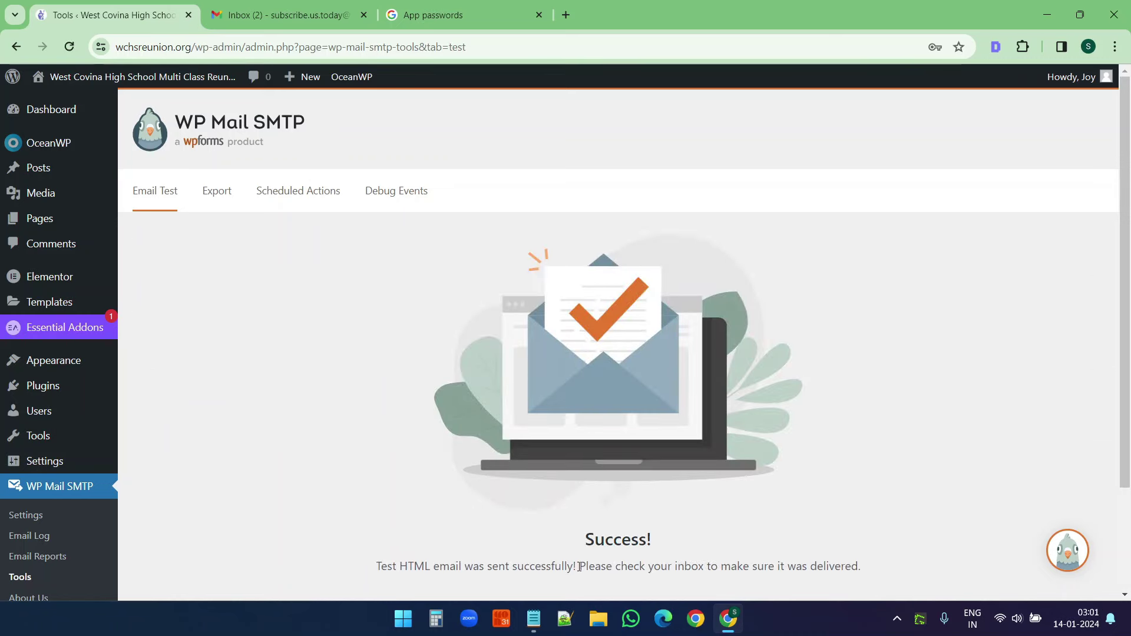
pyautogui.hotkey('alt', 'Tab')
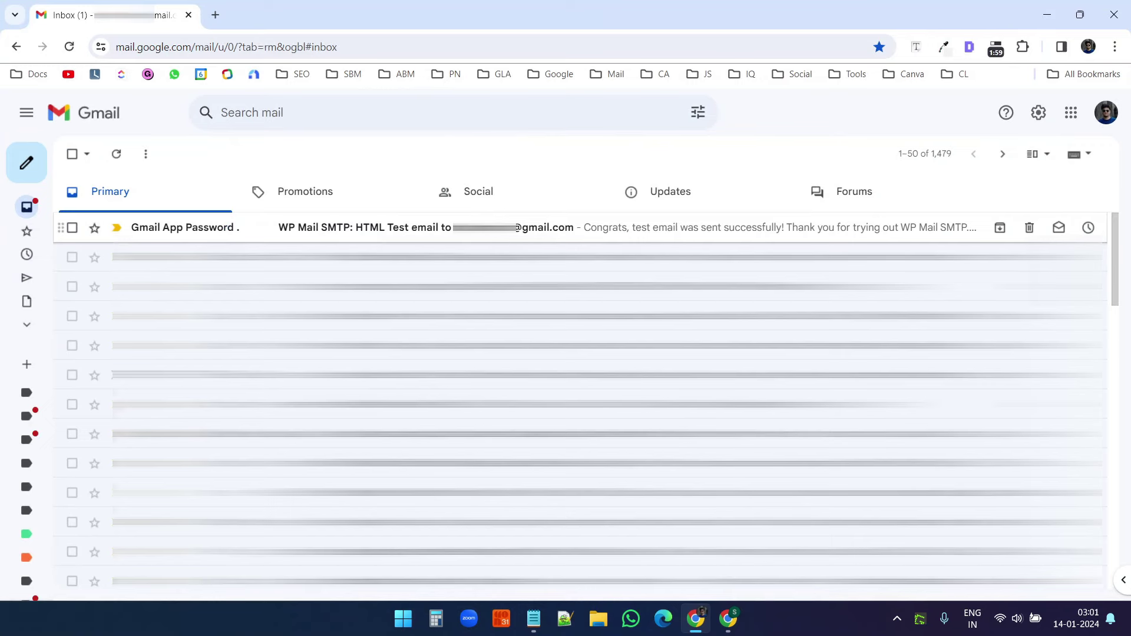
# Open the WP Mail SMTP test email and check its details: mailed and signed by gmail.com, TLS encryption.
pyautogui.click(474, 230)
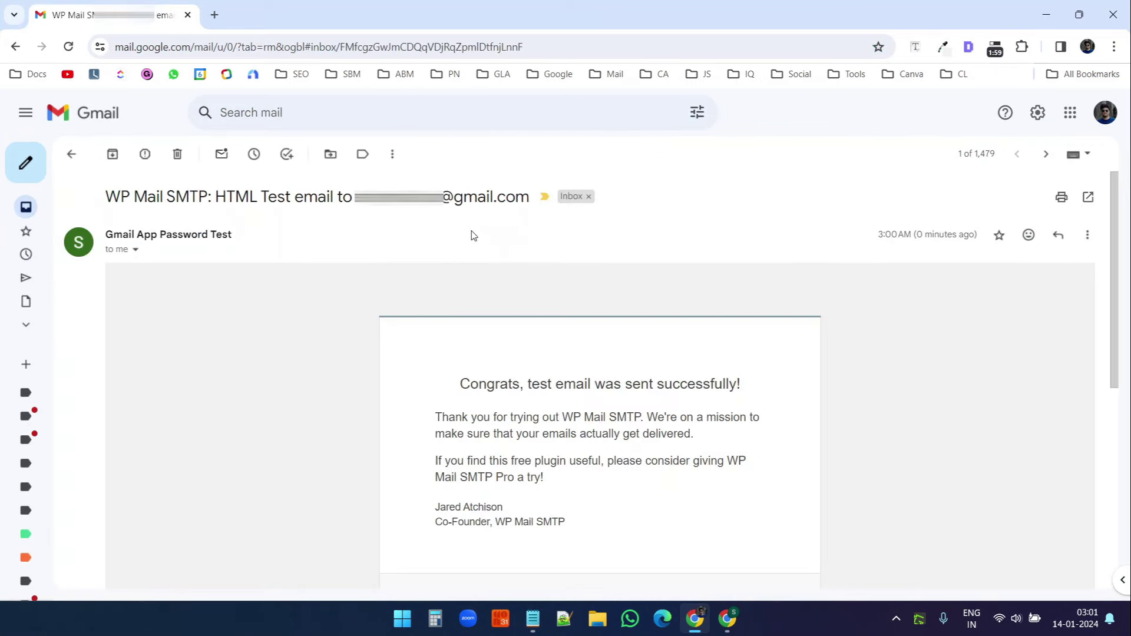
pyautogui.click(135, 251)
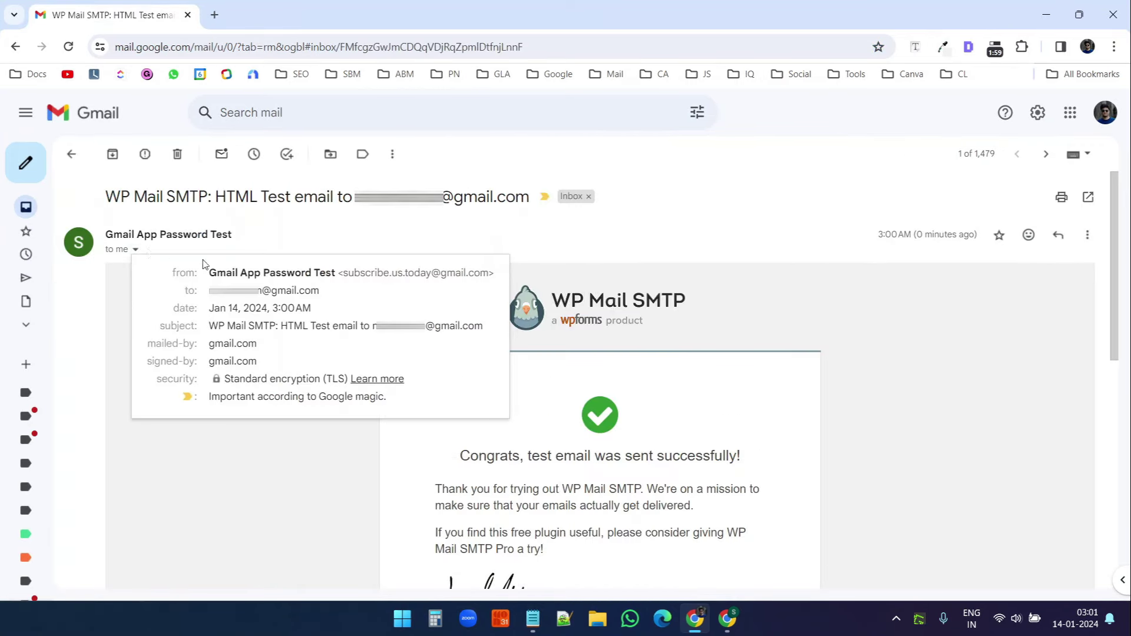
pyautogui.moveTo(345, 276); pyautogui.dragTo(493, 275)
pyautogui.click(206, 286)
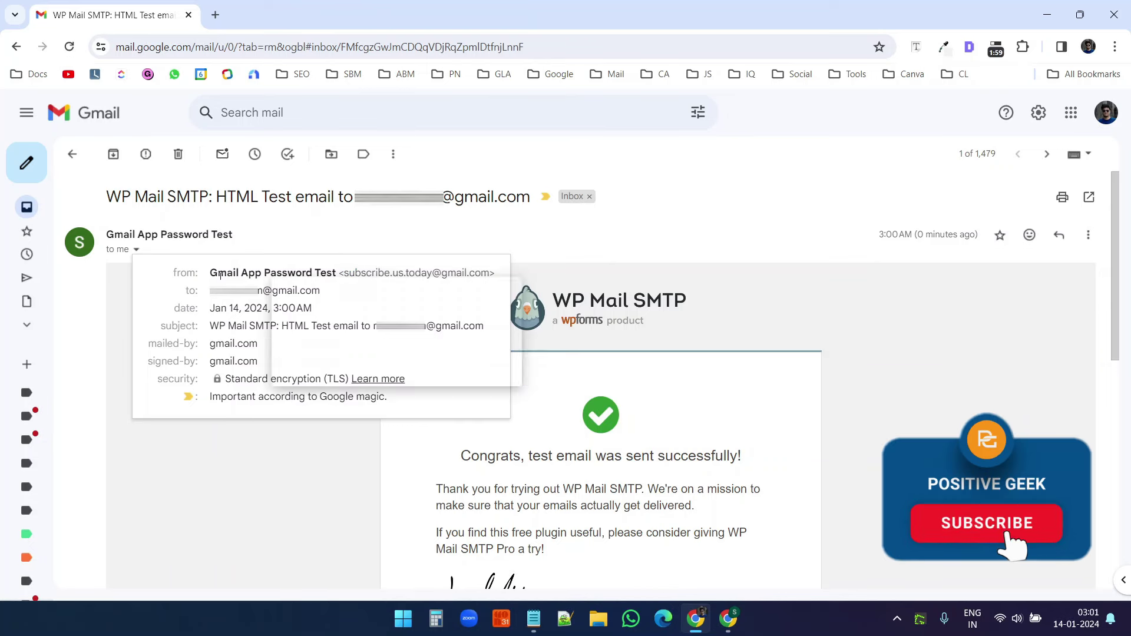
pyautogui.click(857, 354)
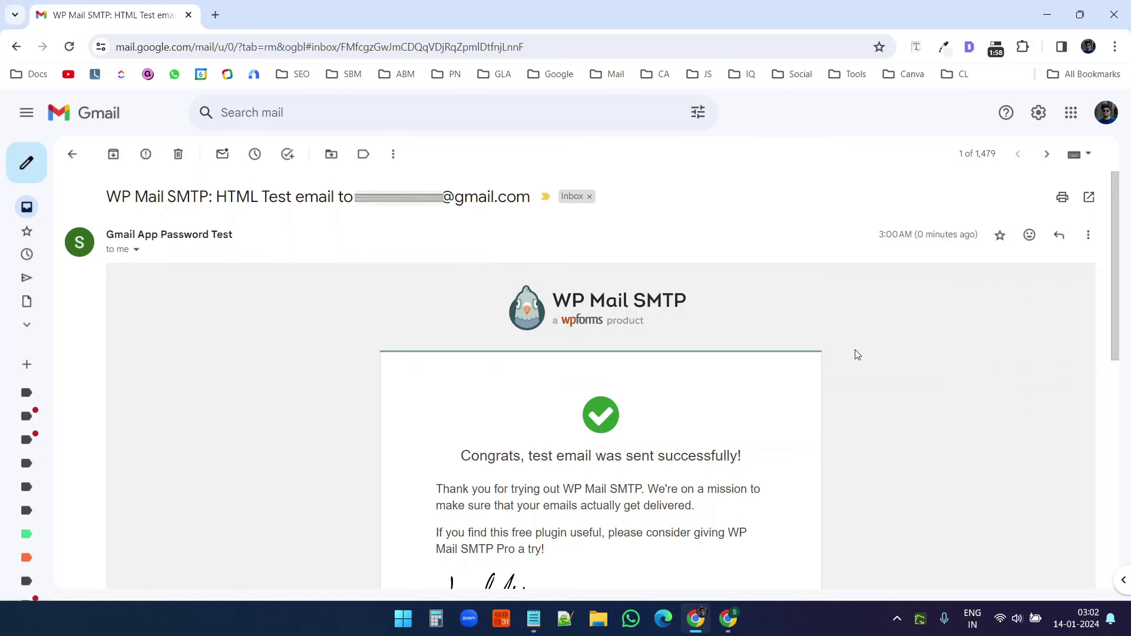
# Return to the Google Account App passwords page listing the WordPress SMTP password, with the App name field focused.
pyautogui.hotkey('alt', 'Tab')
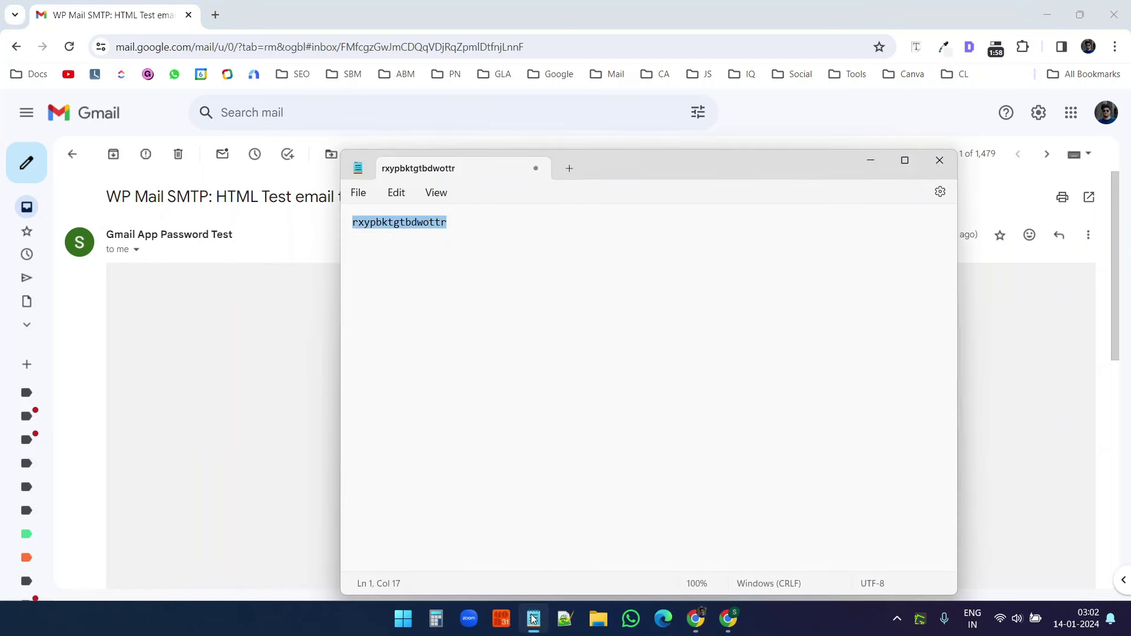
pyautogui.click(728, 620)
pyautogui.click(283, 15)
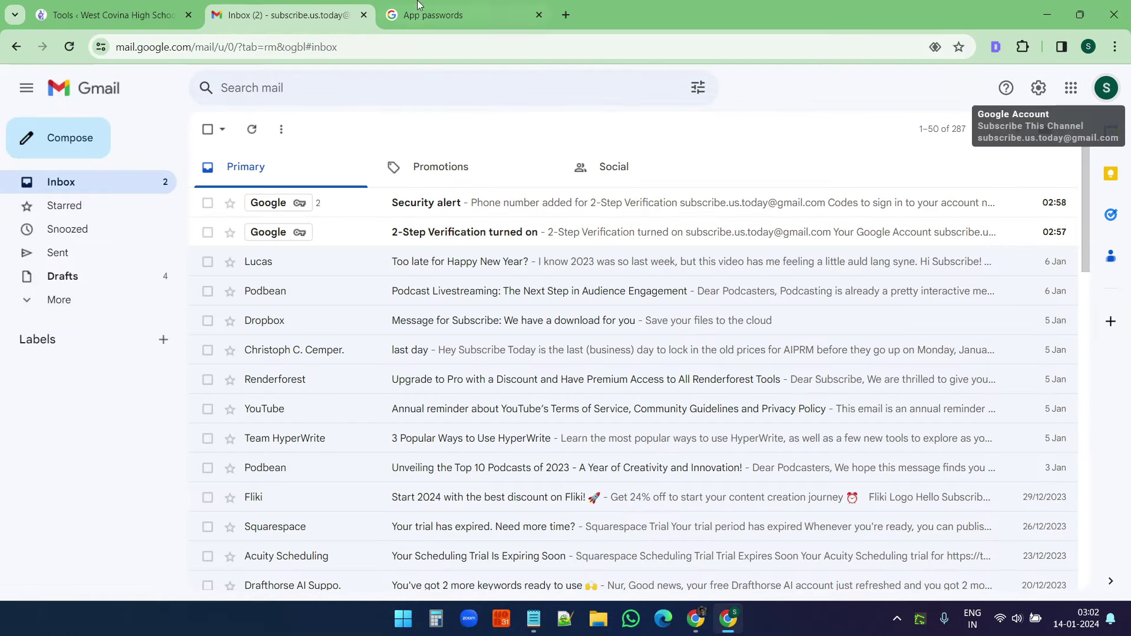
pyautogui.click(433, 14)
pyautogui.click(312, 477)
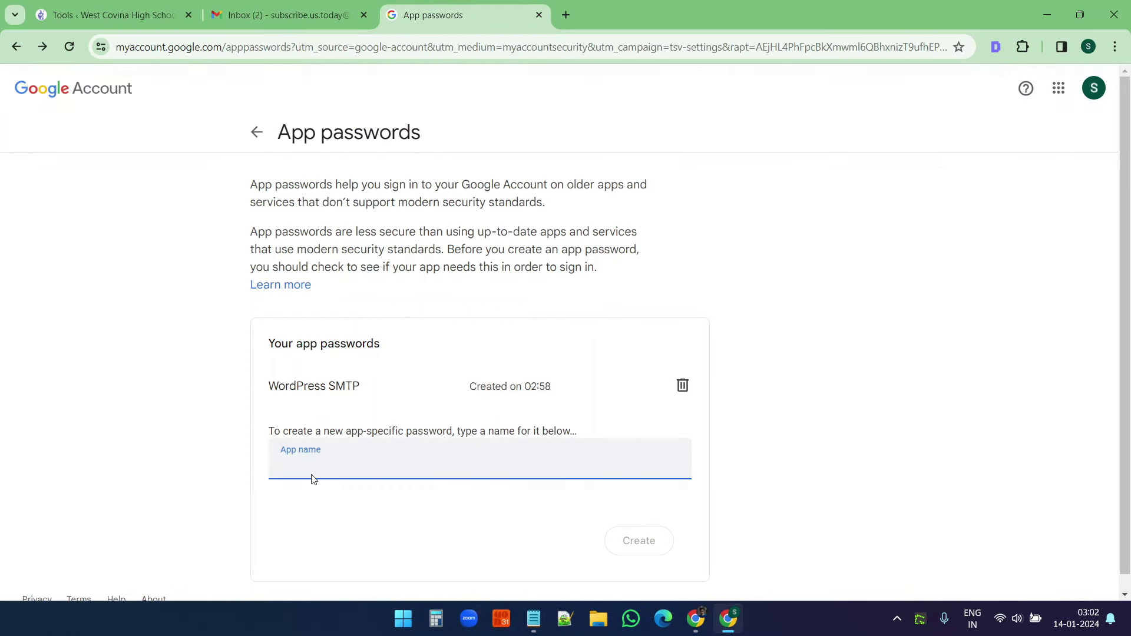